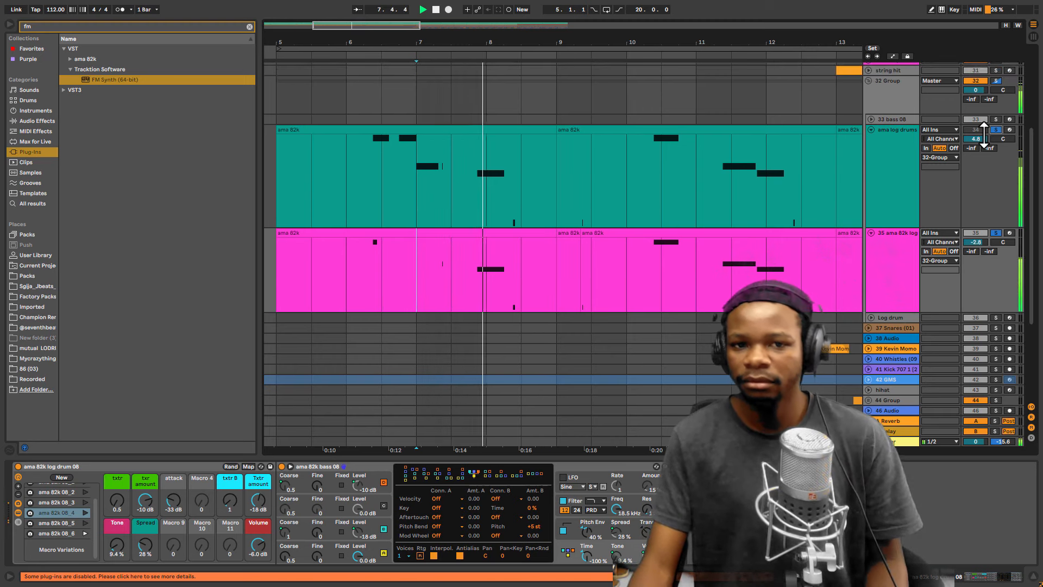
Look over the two ama 82k log drum tracks during playback and place the insert marker at bar 5
drag(565, 39, 565, 11)
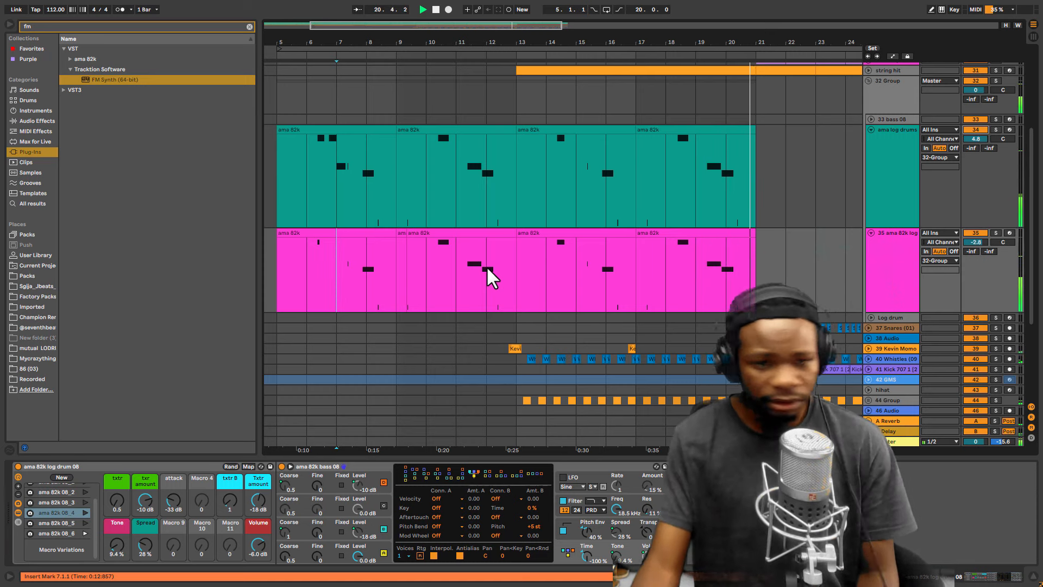
drag(388, 30, 389, 22)
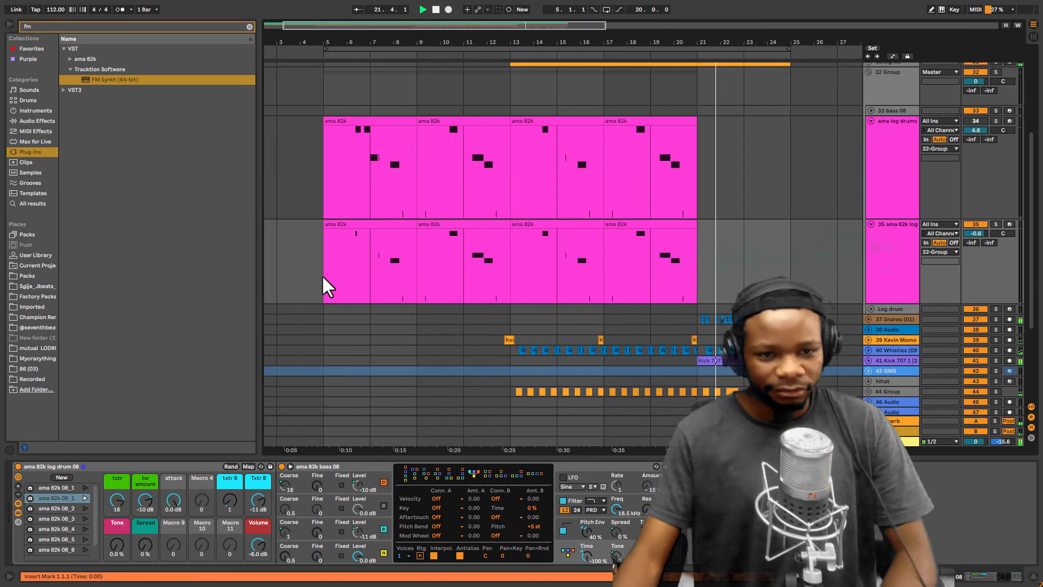
click(325, 278)
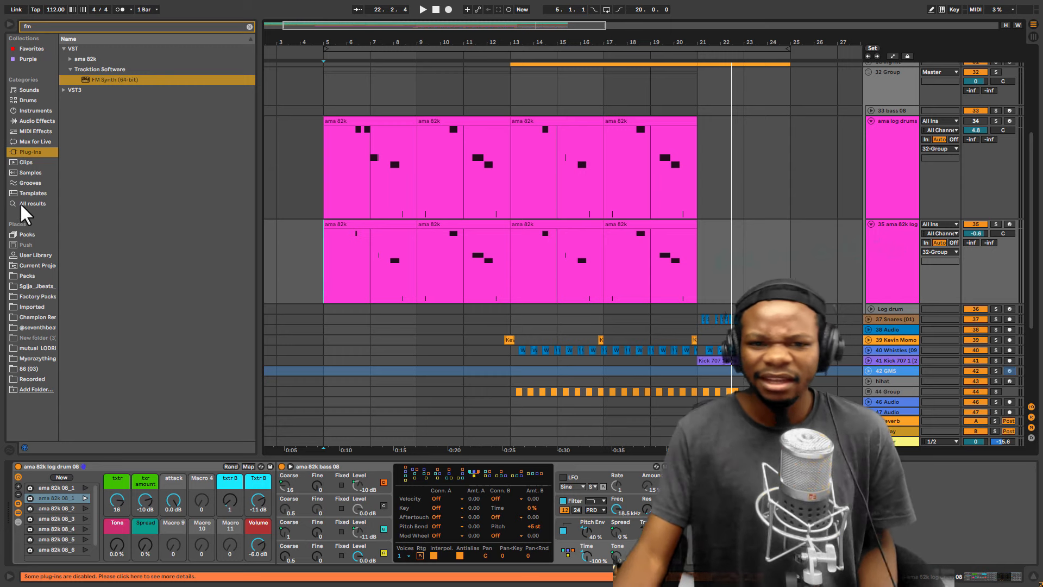
Solo the ama 82k log drum track 35 and audition it from position 9.2.1
drag(466, 42, 502, 279)
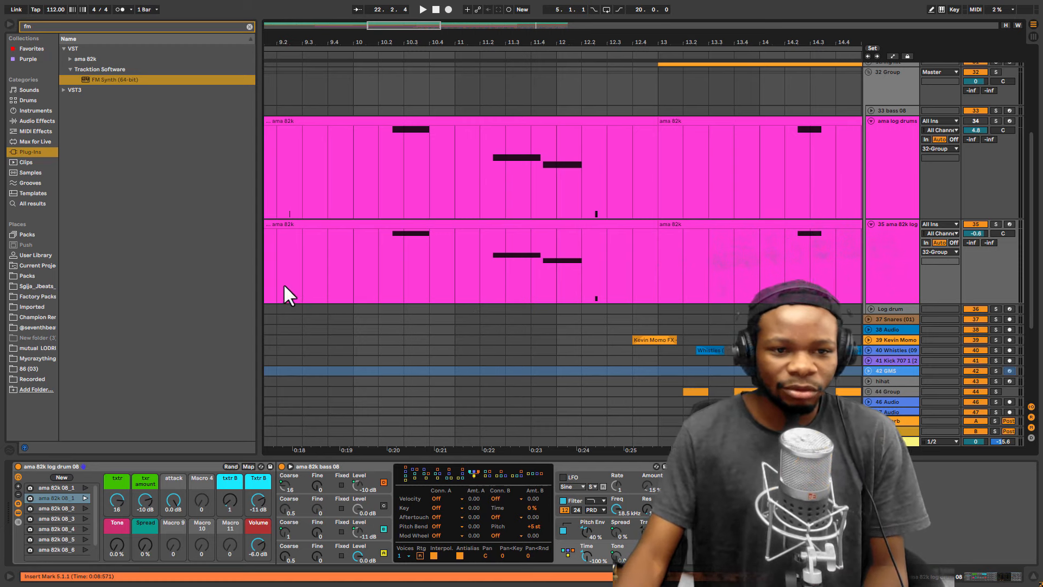
drag(293, 40, 497, 30)
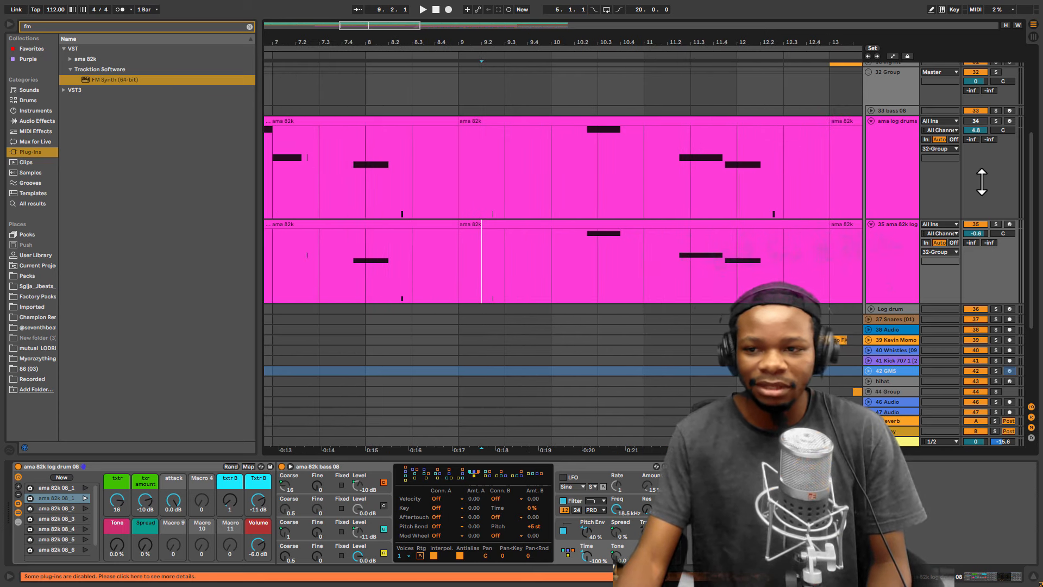
click(996, 224)
key(space)
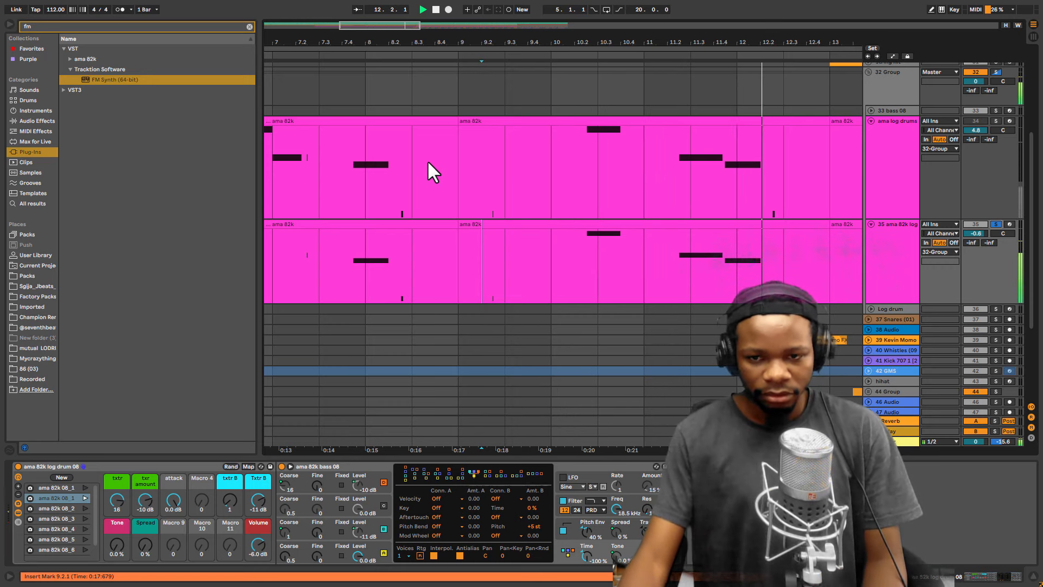
key(space)
key(space)
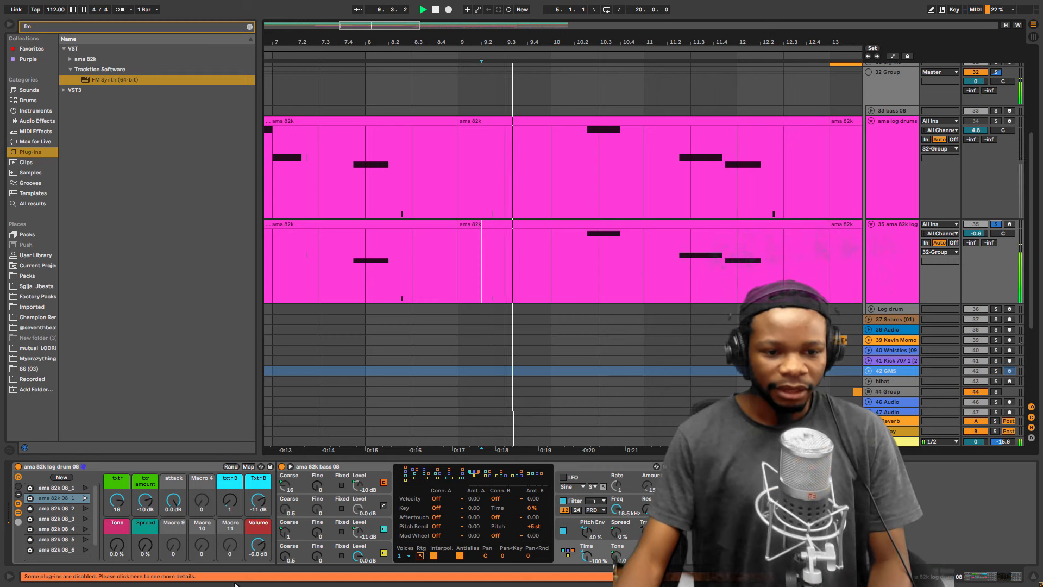
key(space)
Raise the Txtr B amount macro (Osc-B output level) to -5.7 dB and audition the soloed log drum
click(256, 501)
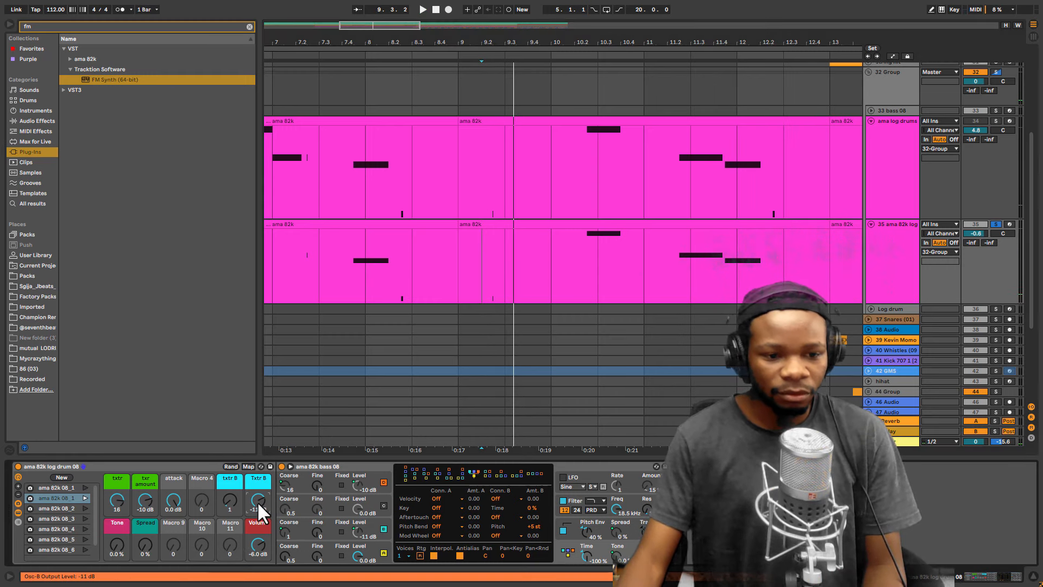
drag(257, 500, 257, 488)
key(space)
key(space)
key(space)
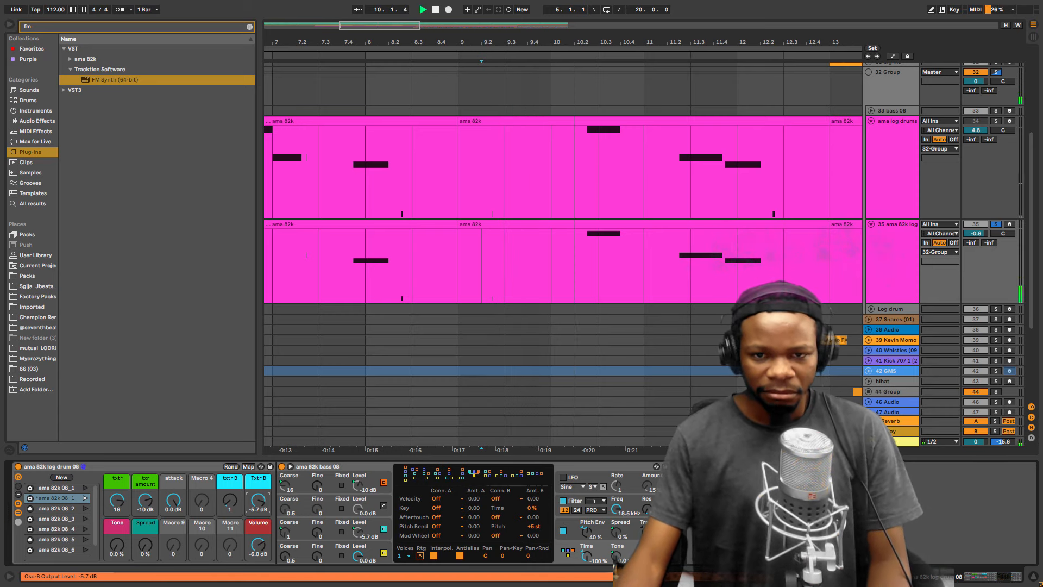
key(space)
key(space)
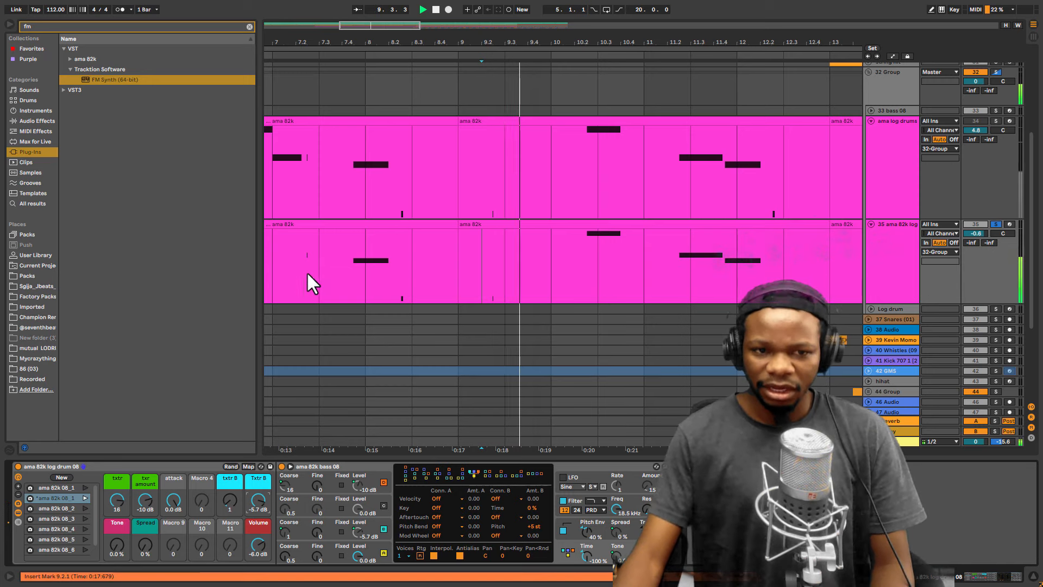
key(space)
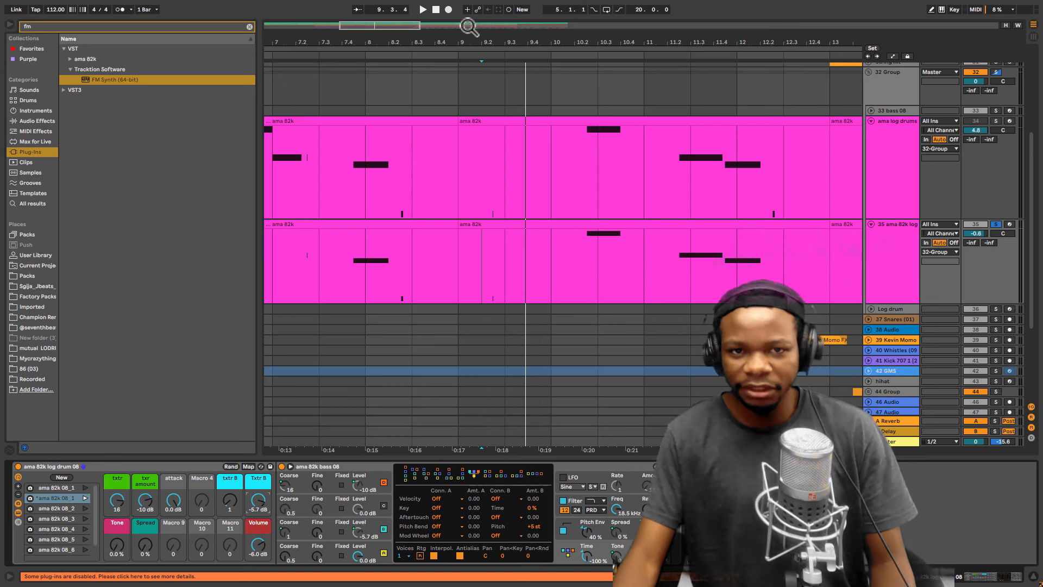
Move the insert marker to the start of the arrangement at 1.1.1 and unsolo track 35
drag(486, 41, 481, 6)
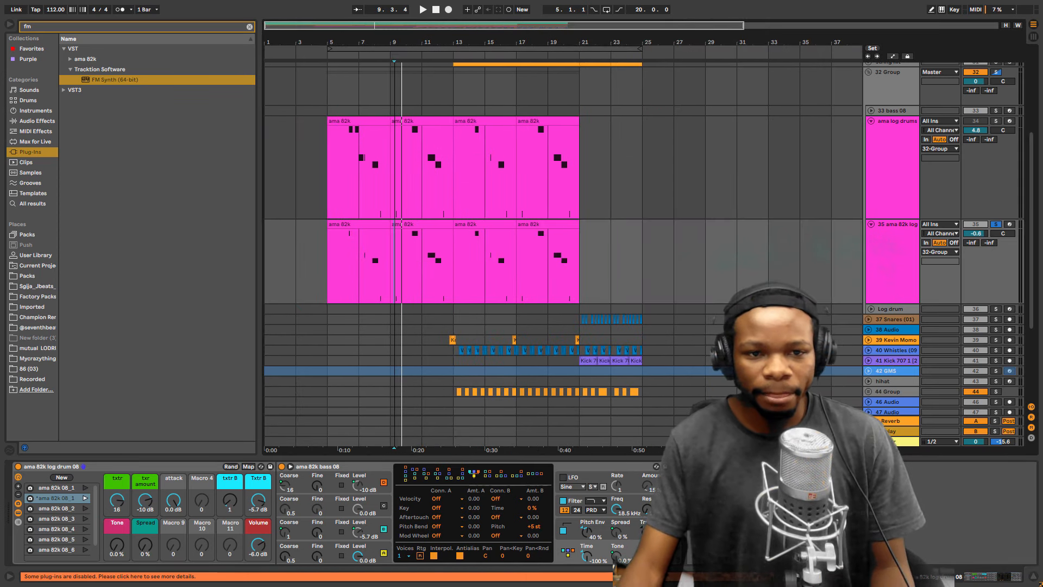
click(325, 286)
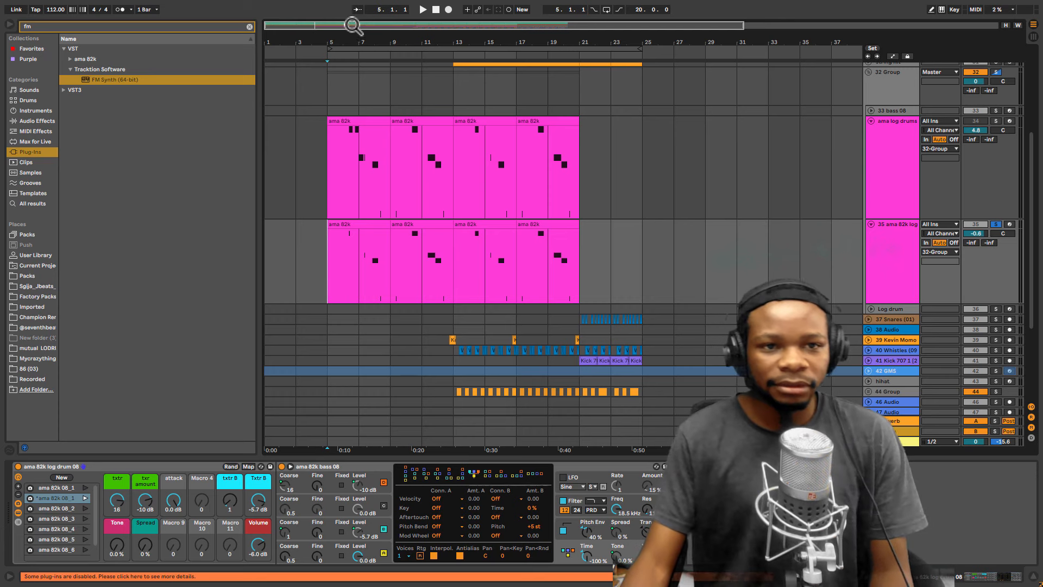
drag(337, 43, 340, 50)
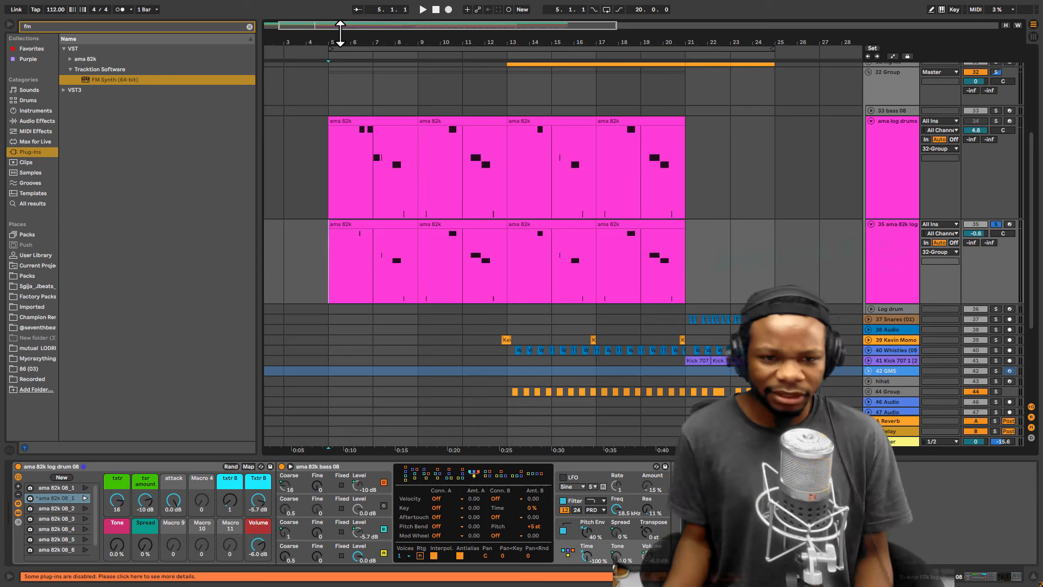
drag(349, 42, 415, 8)
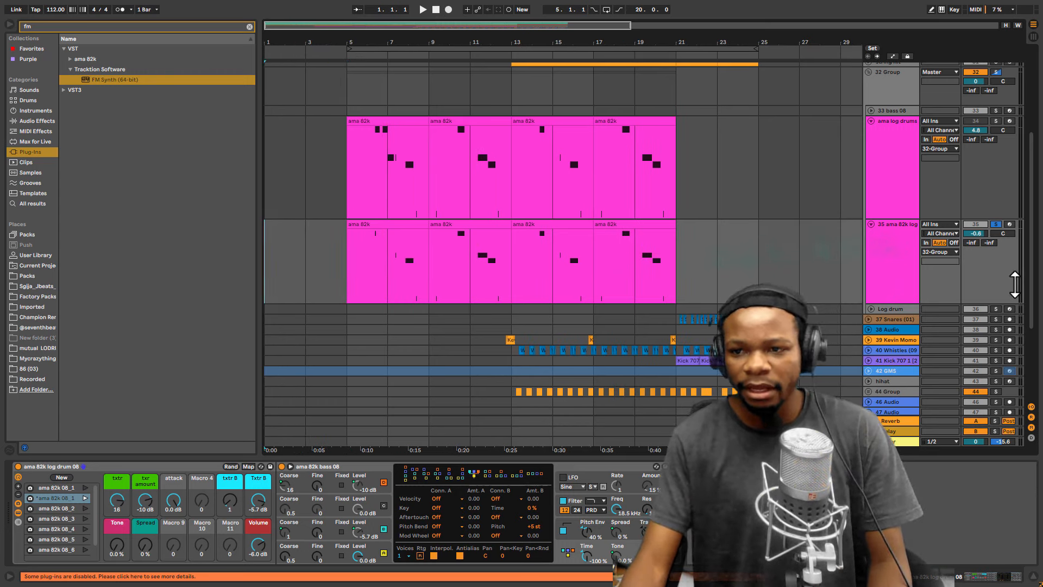
click(996, 224)
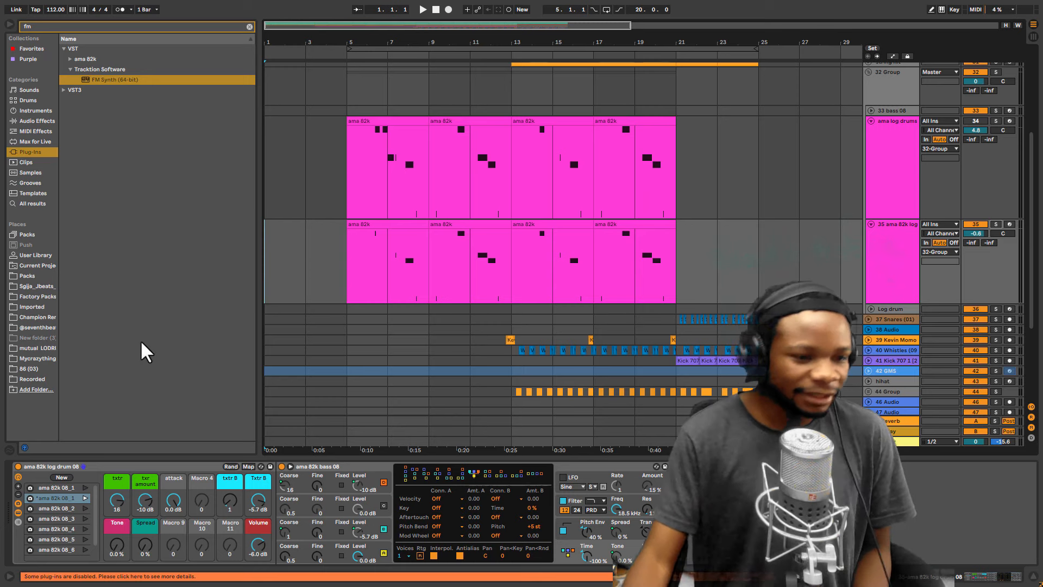
Play the full mix from the start of the arrangement and listen to both log drum tracks together
click(96, 492)
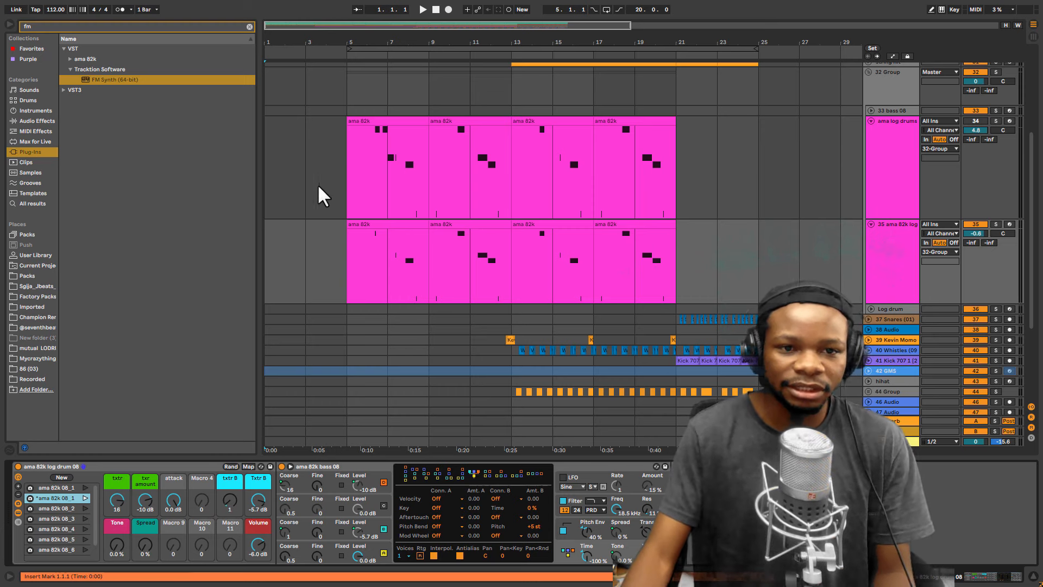
scroll(813, 185, up, 2)
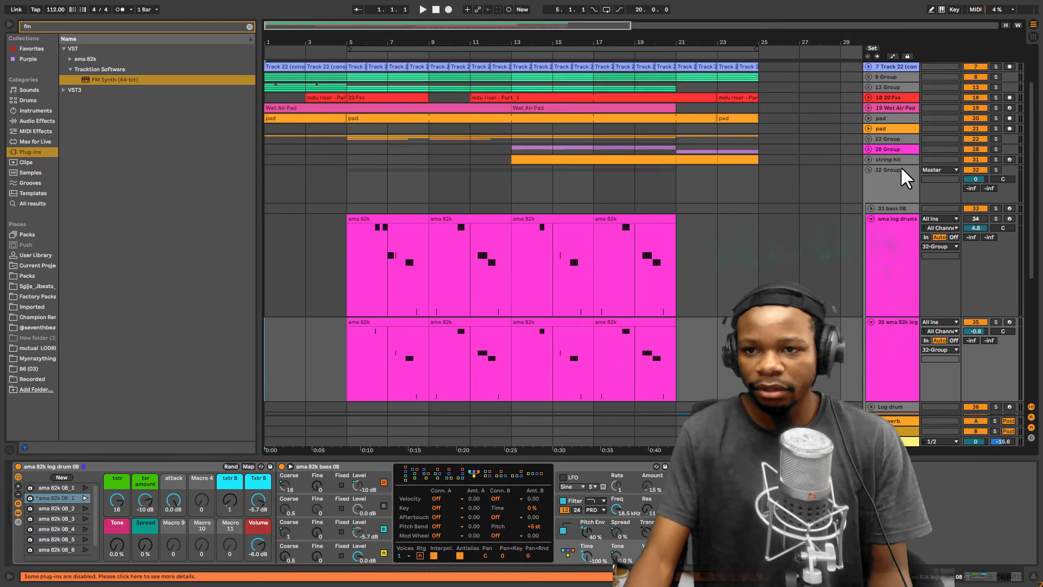
scroll(840, 194, down, 5)
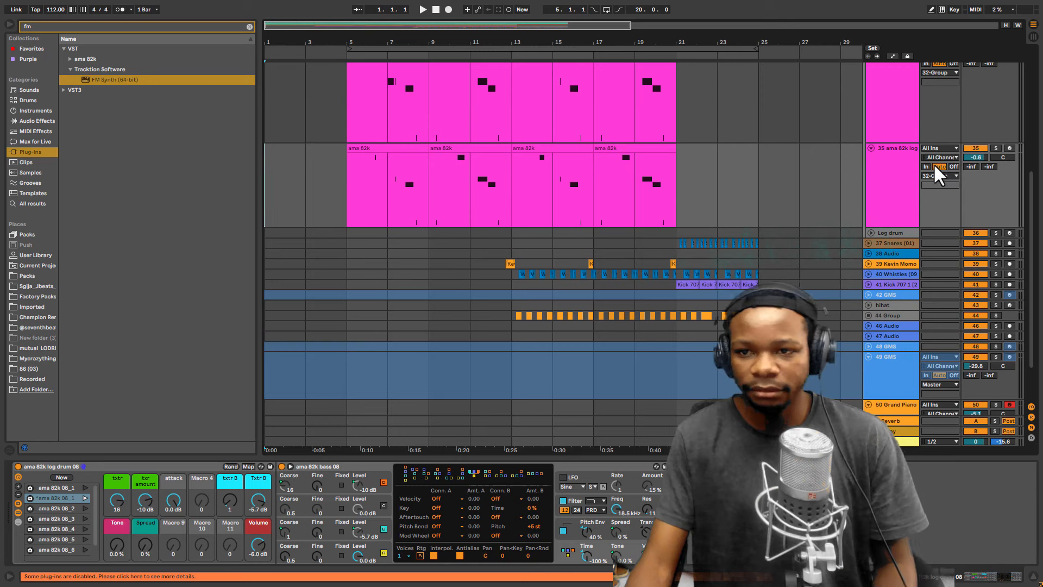
key(space)
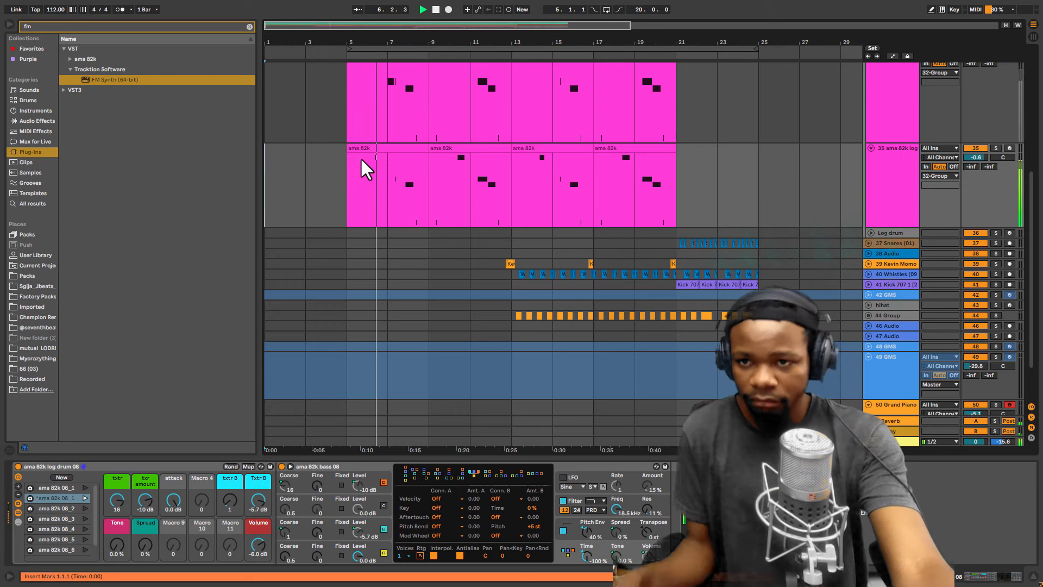
scroll(467, 163, up, 4)
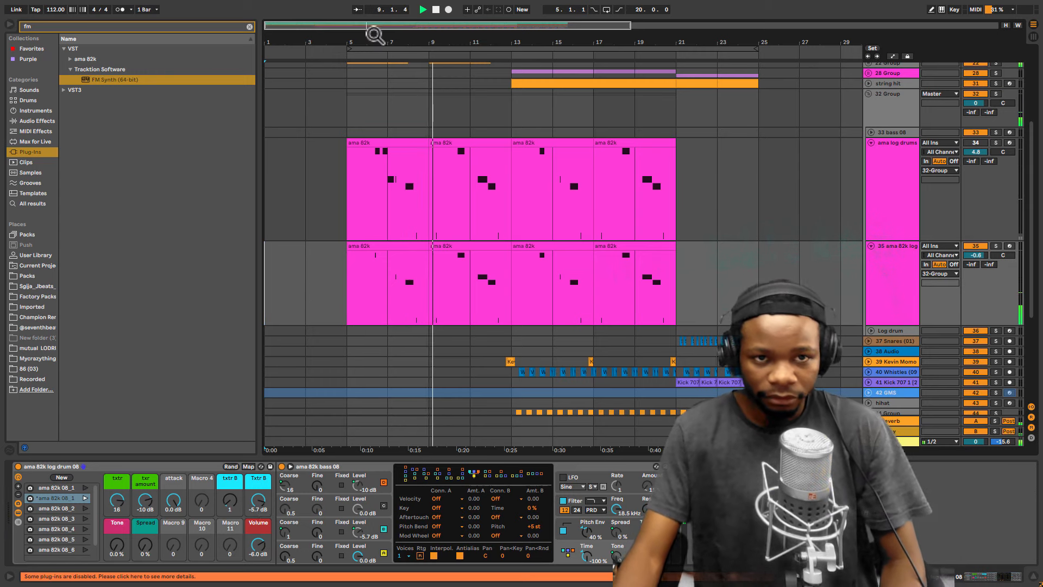
Place the insert marker at 6.1.1, return the Txtr B amount macro to -11 dB and recall the ama 82k 08_1 variation
drag(374, 37, 356, 187)
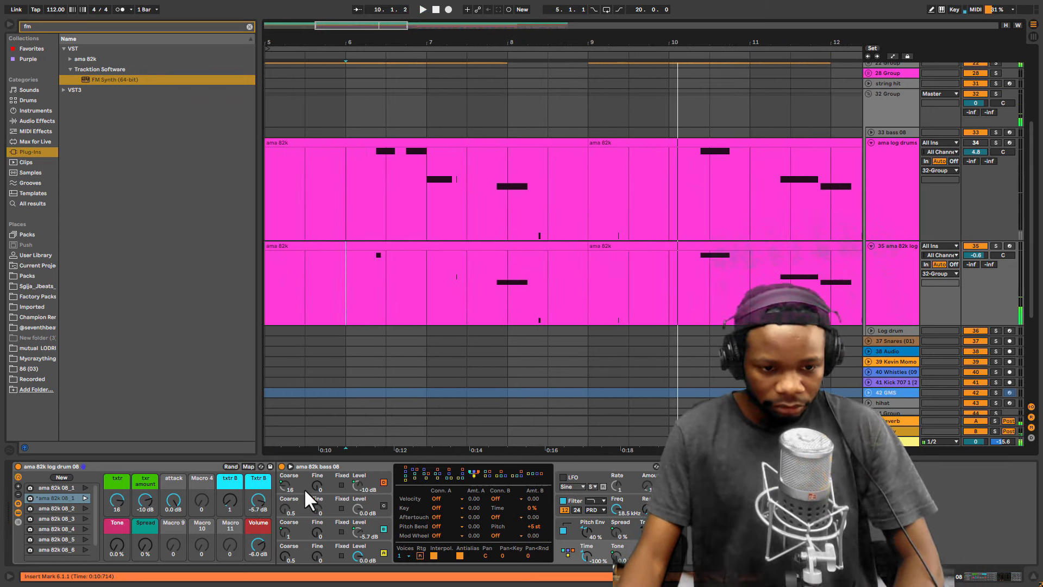
drag(258, 502, 261, 507)
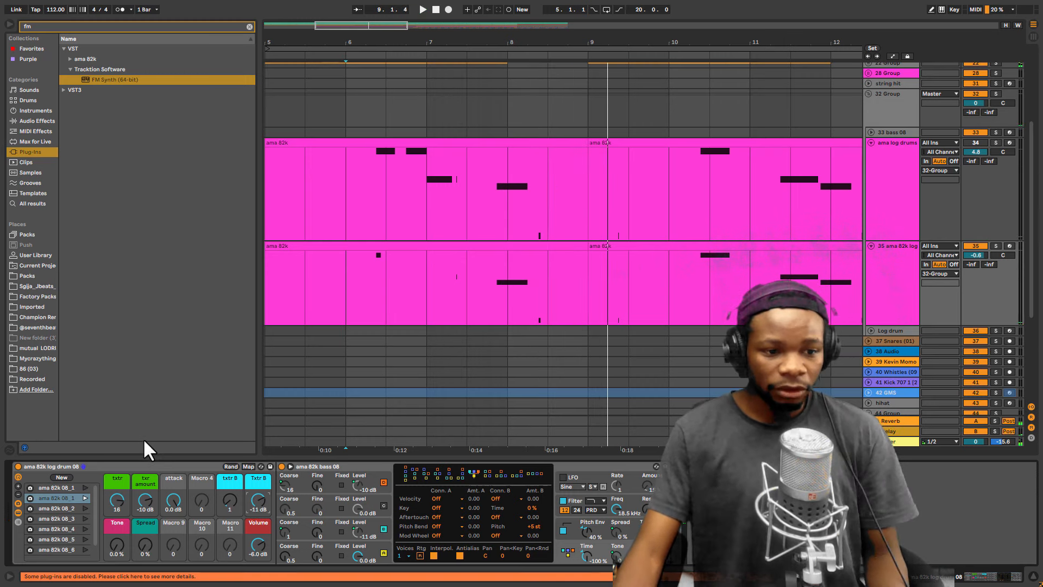
click(85, 498)
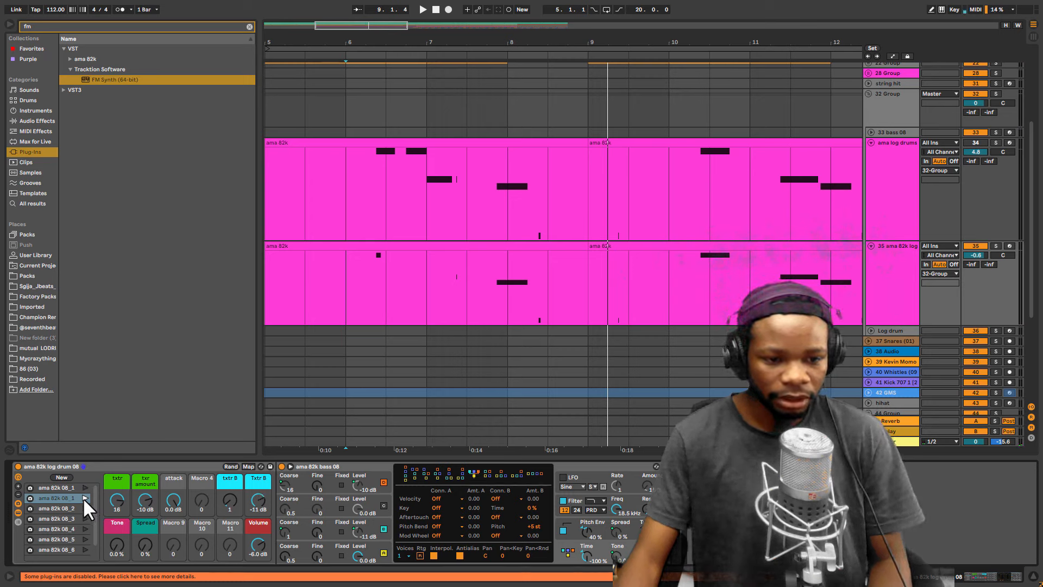
Color the ama log drums track teal
click(970, 142)
click(897, 204)
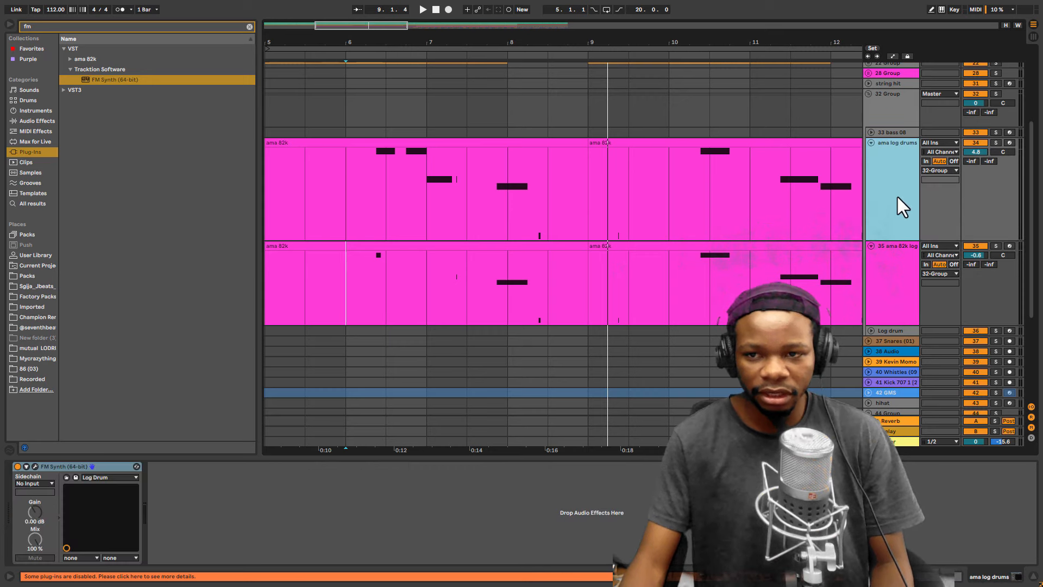
right_click(888, 183)
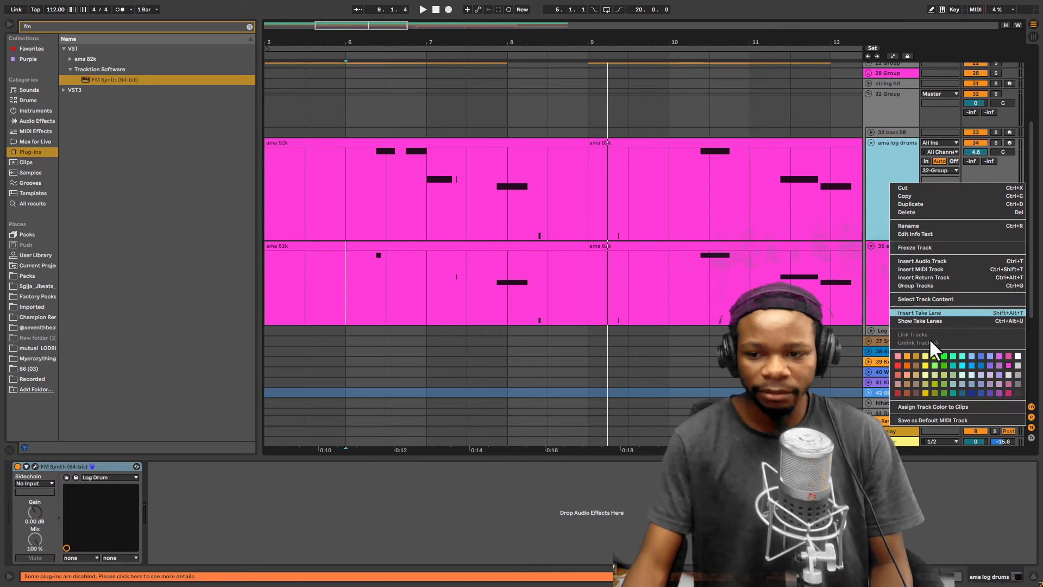
click(943, 392)
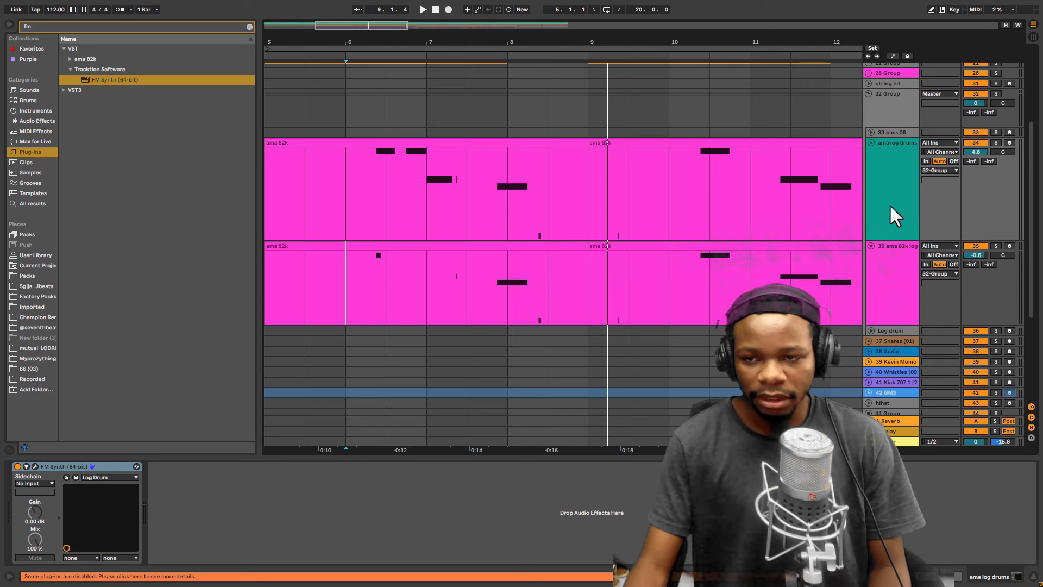
Undo the accidental deletion of the ama log drums track, then reapply its teal color and assign that color to its clips
key(Delete)
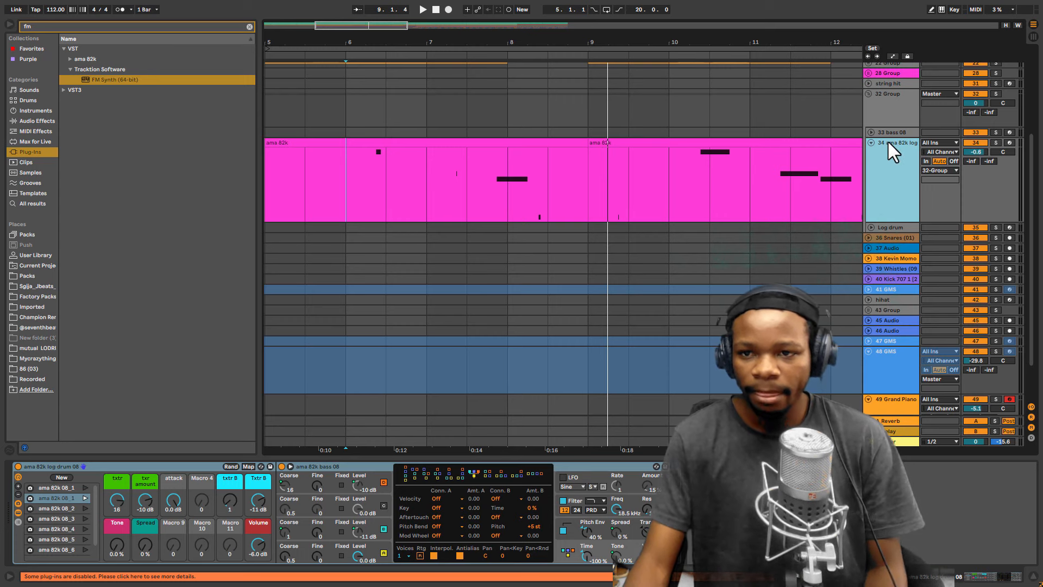
key(ctrl+z)
right_click(889, 168)
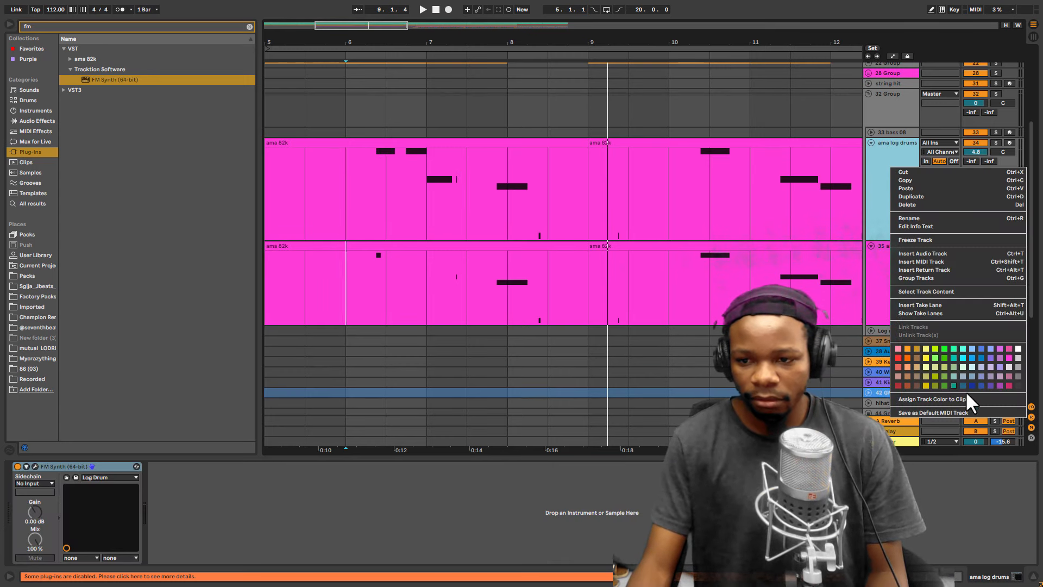
click(954, 385)
right_click(894, 196)
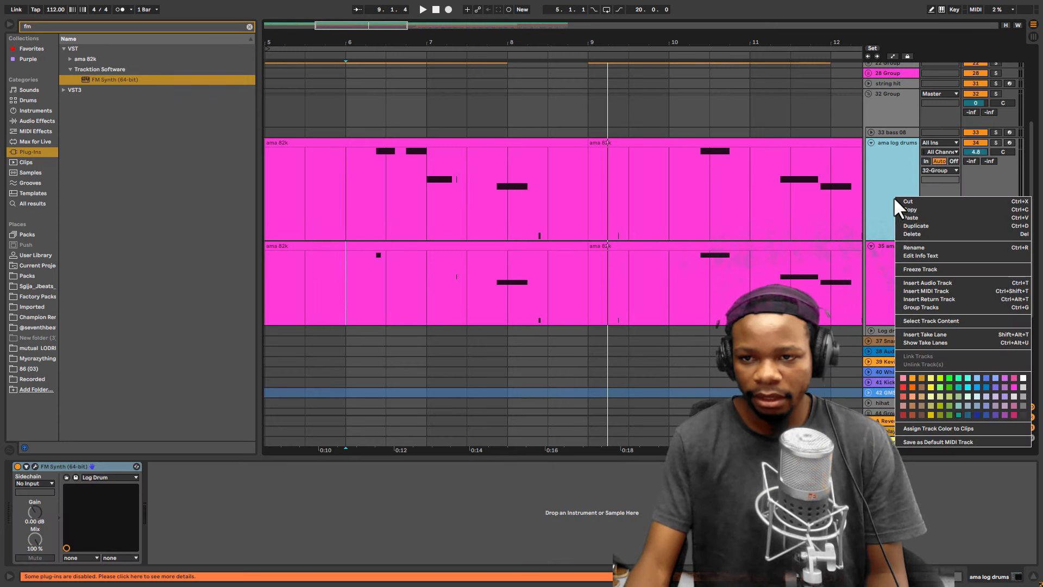
click(929, 427)
Play the arrangement from 6.1.1 with both log drums and display the devices of track 35
key(space)
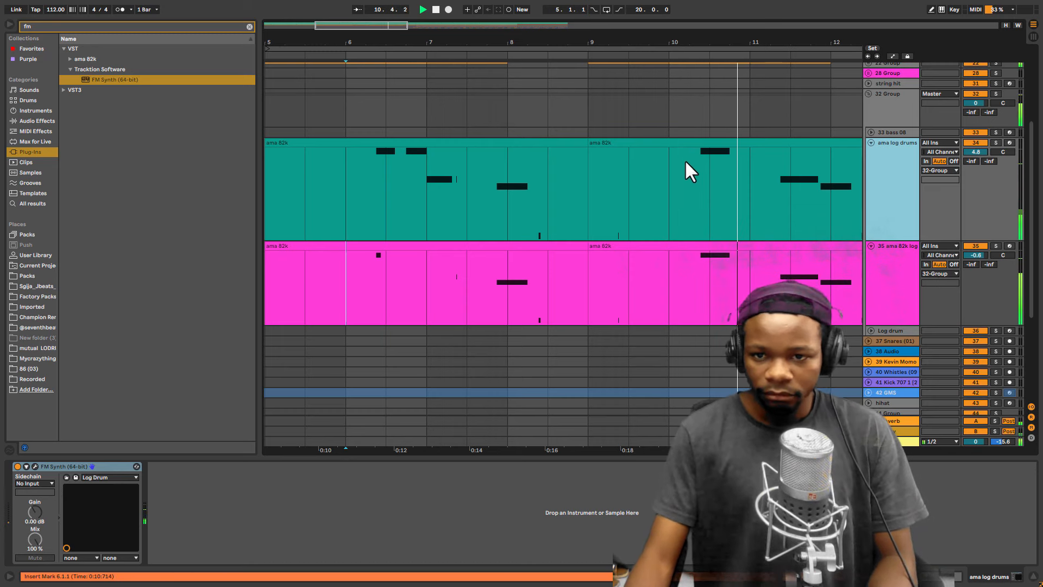
drag(599, 42, 599, 9)
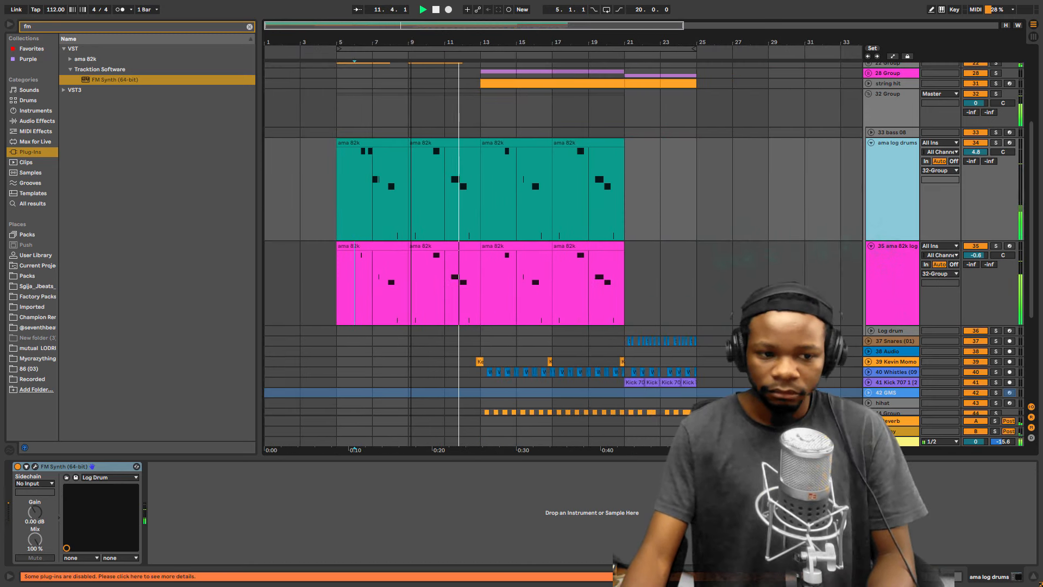
click(897, 290)
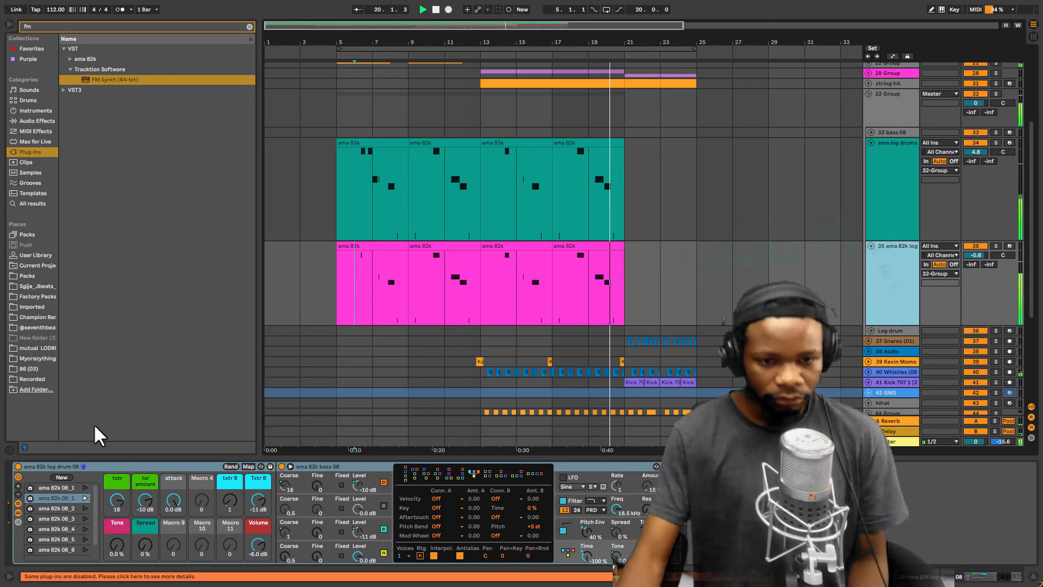
click(436, 10)
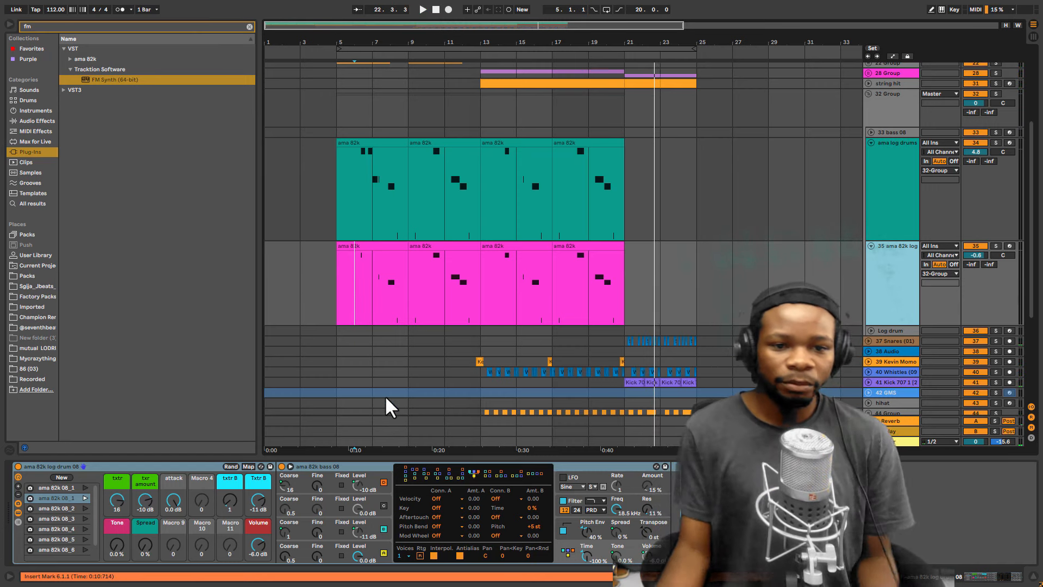
drag(368, 43, 420, 46)
scroll(565, 229, down, 4)
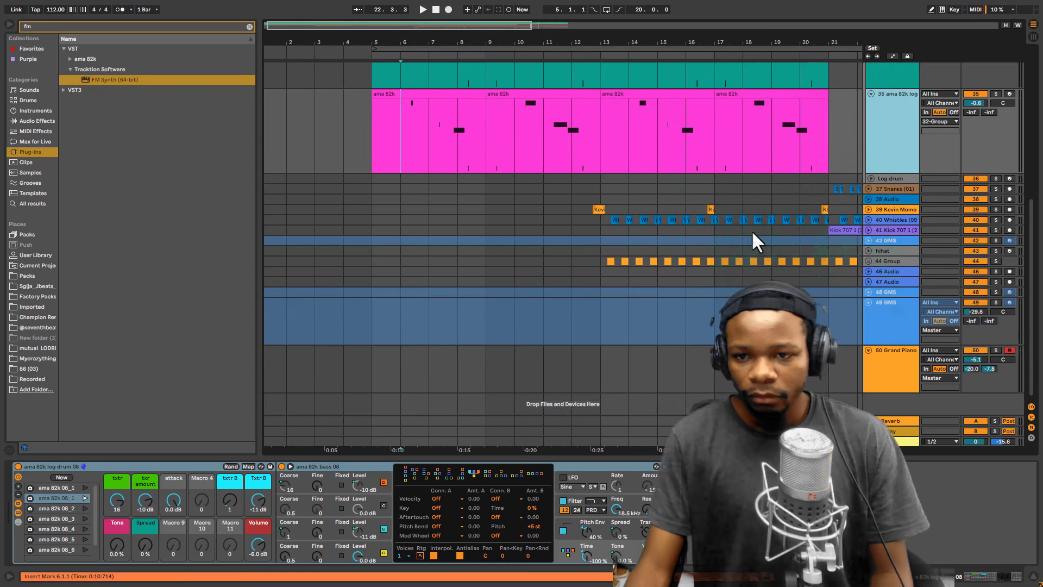
click(145, 467)
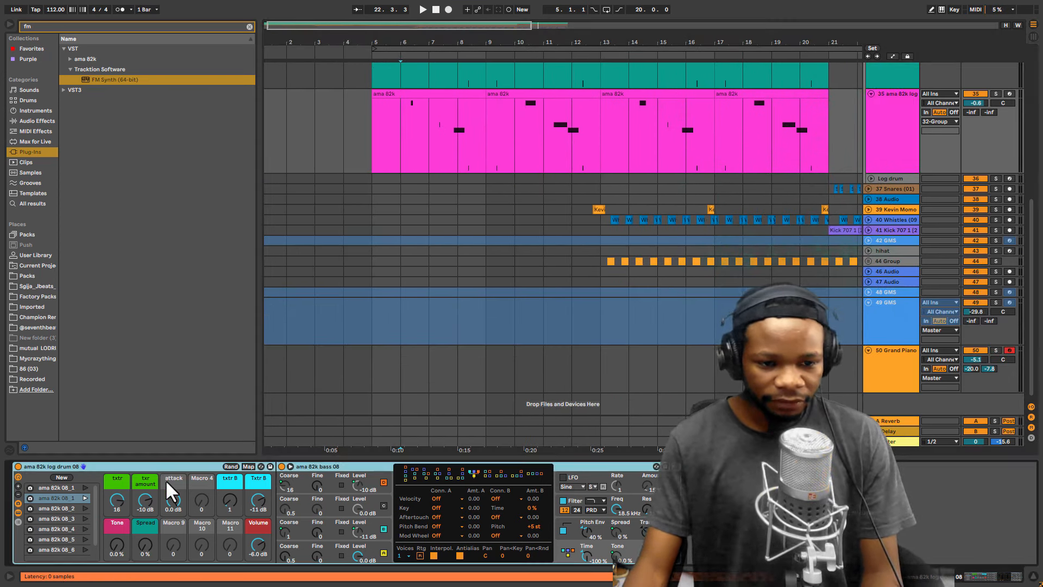
click(377, 465)
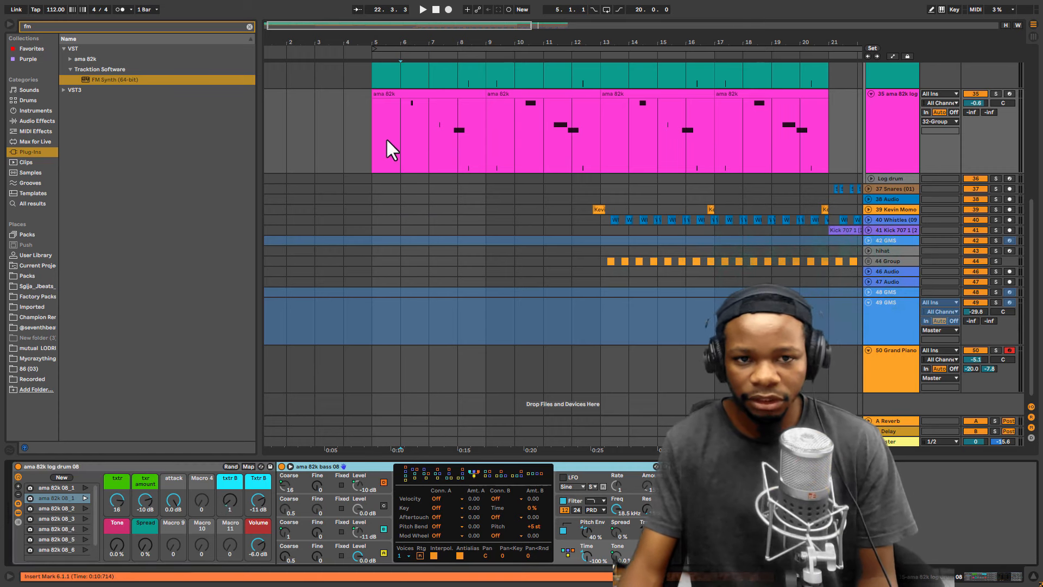
scroll(377, 139, up, 3)
scroll(916, 157, up, 2)
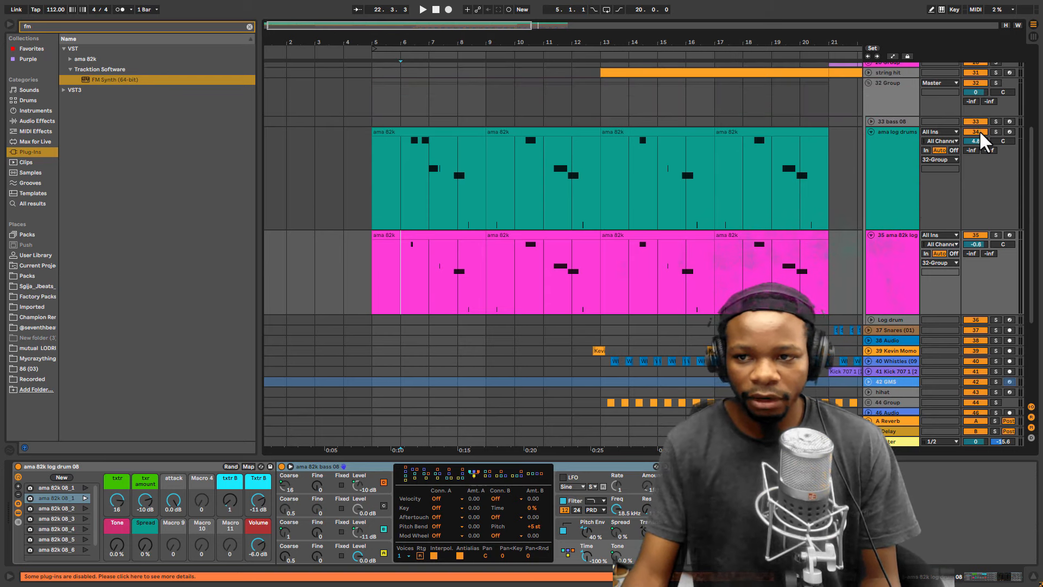
scroll(429, 190, down, 4)
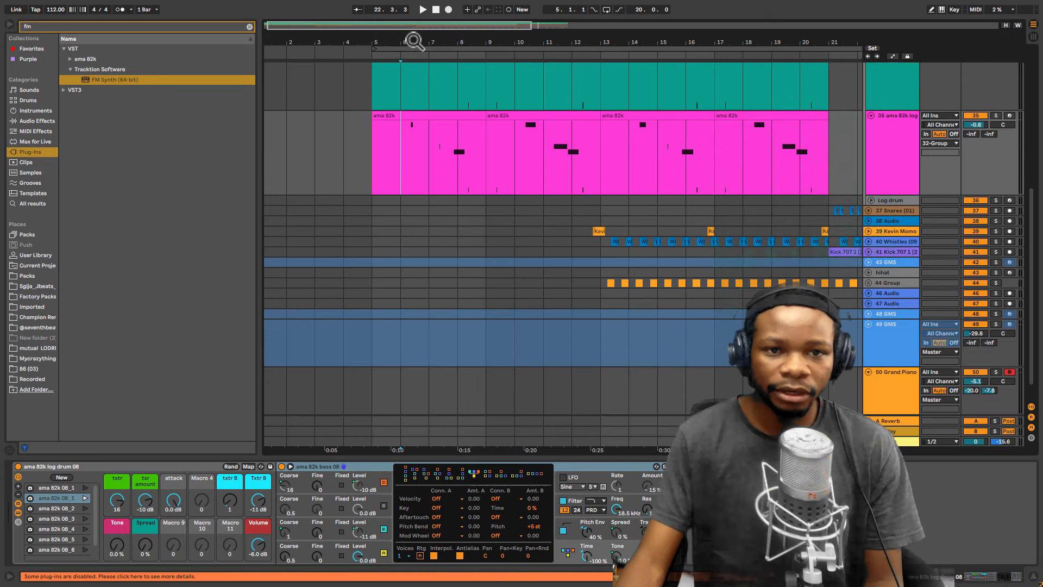
Solo track 35 and audition the first ama 82k 08_1 variation from 6.2.1
drag(414, 41, 385, 217)
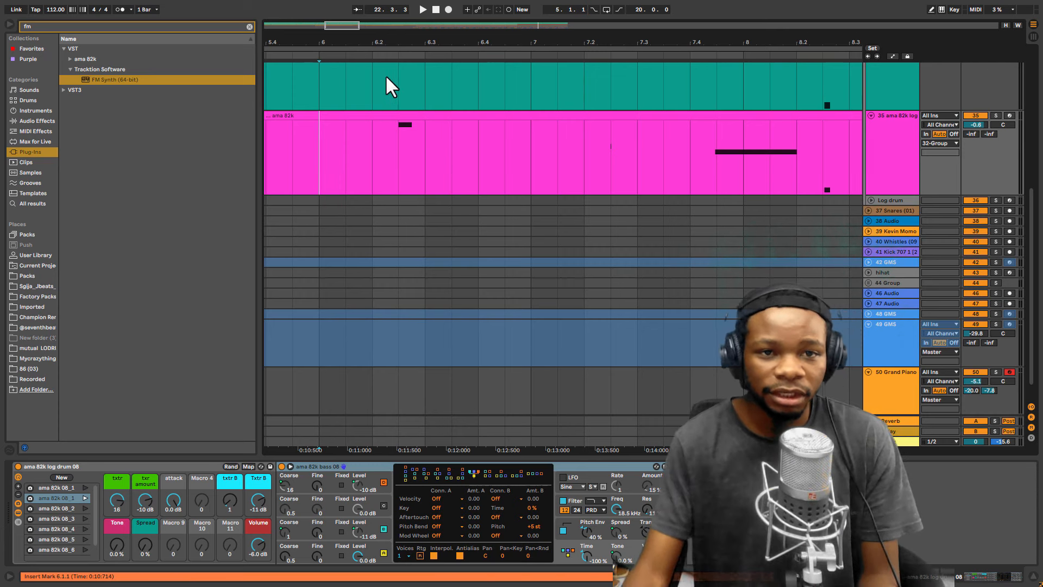
drag(373, 40, 379, 158)
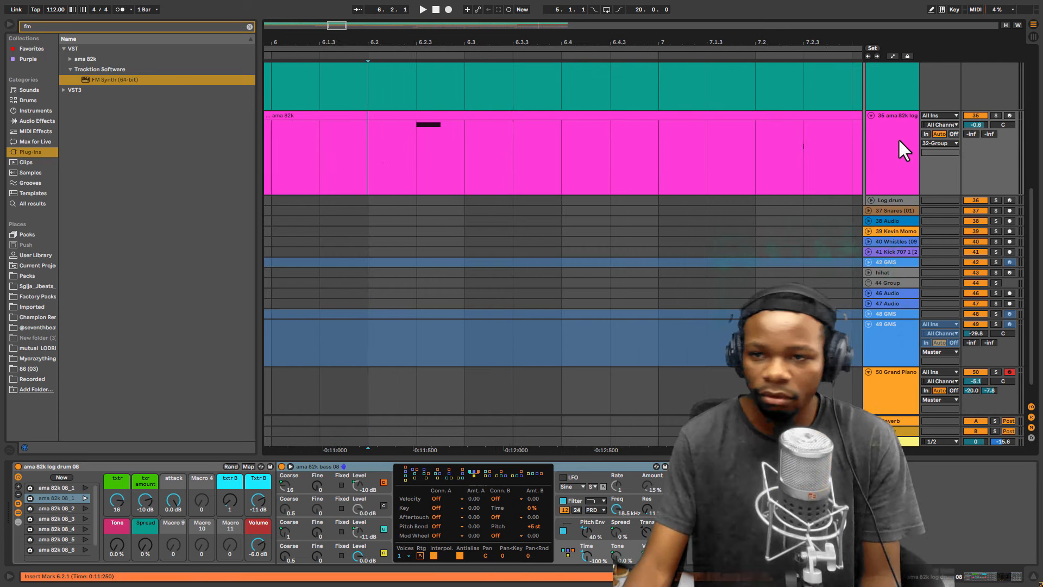
click(995, 116)
key(space)
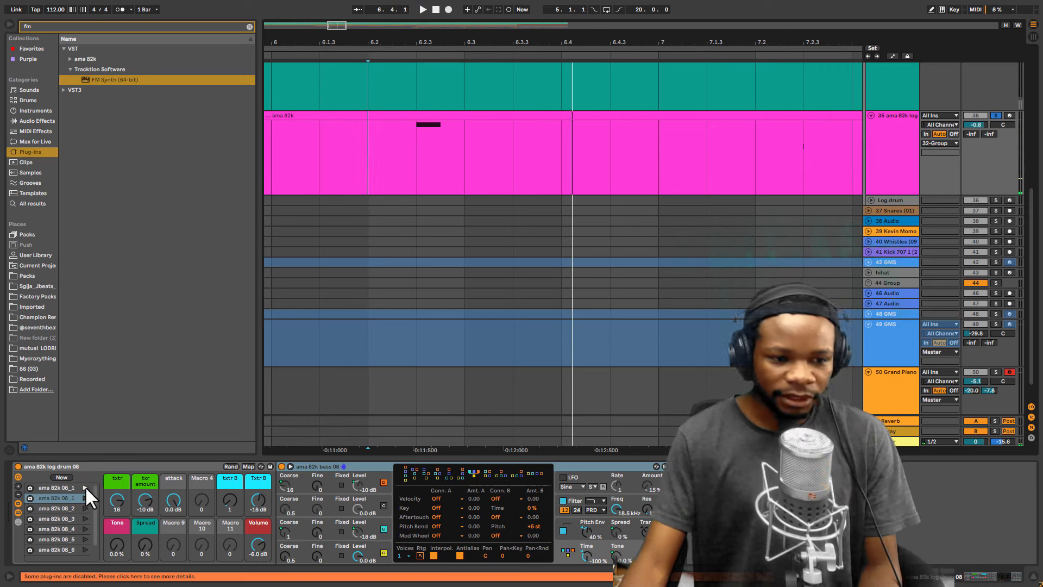
key(space)
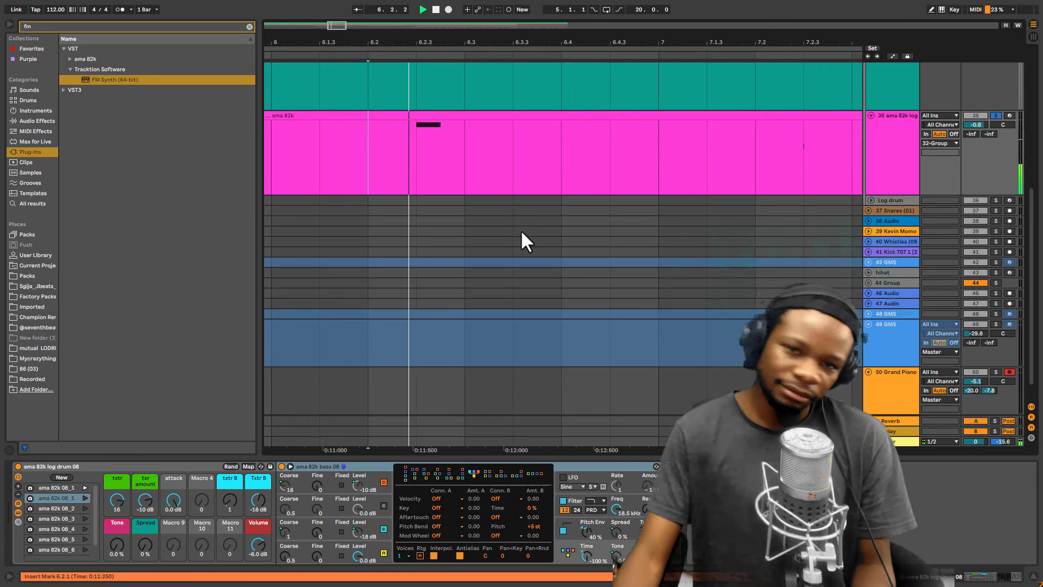
drag(608, 41, 608, 2)
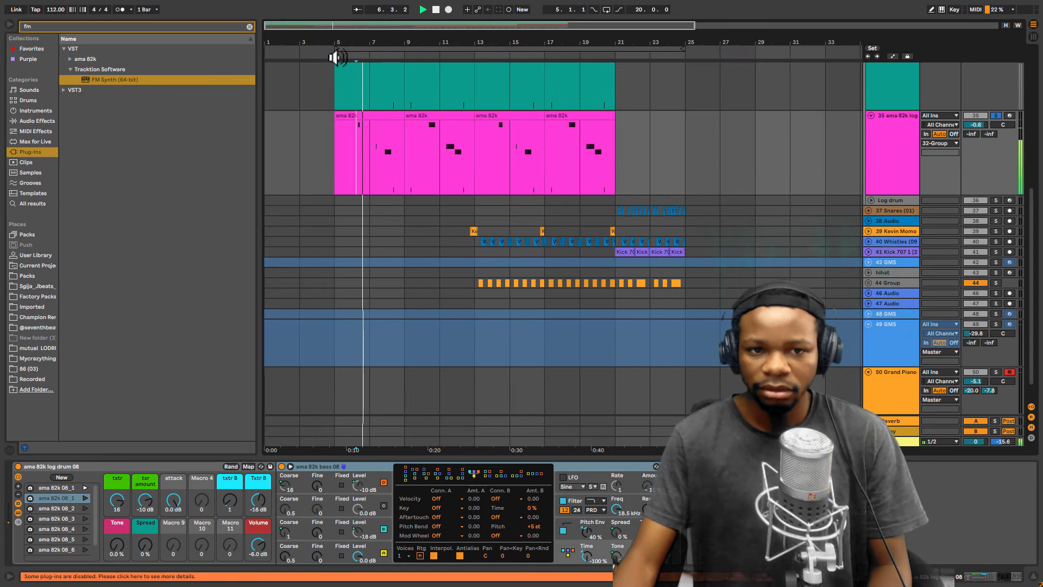
drag(373, 42, 407, 100)
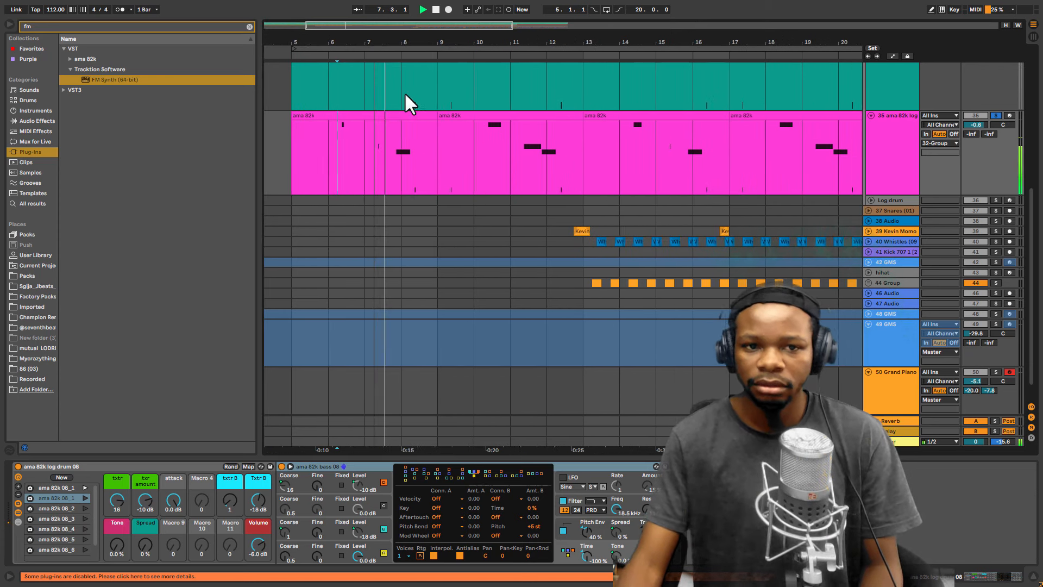
scroll(654, 262, up, 2)
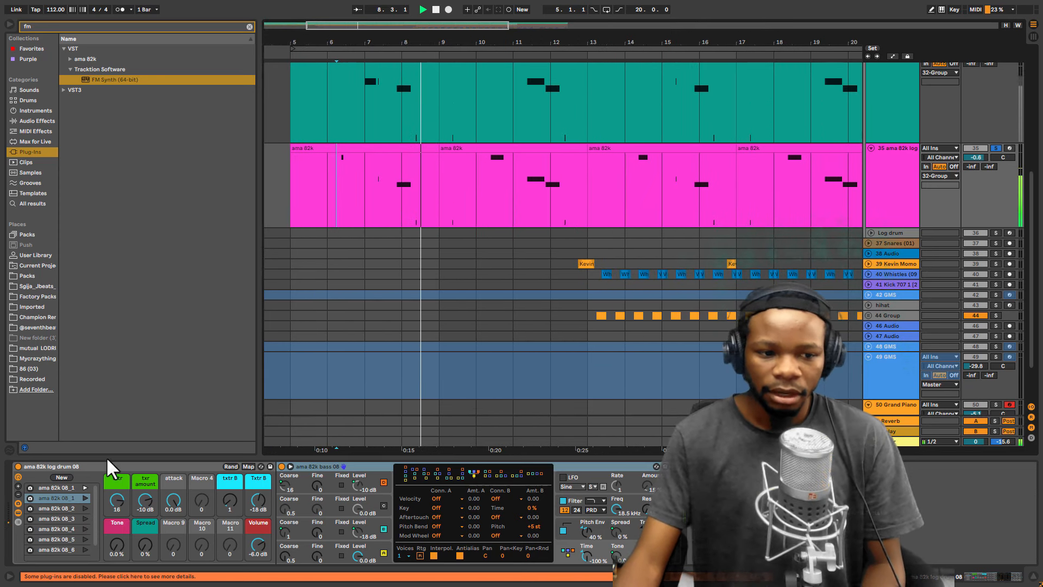
Recall the second ama 82k 08_1 variation, audition it from 6.2.1, and unsolo track 35
click(85, 498)
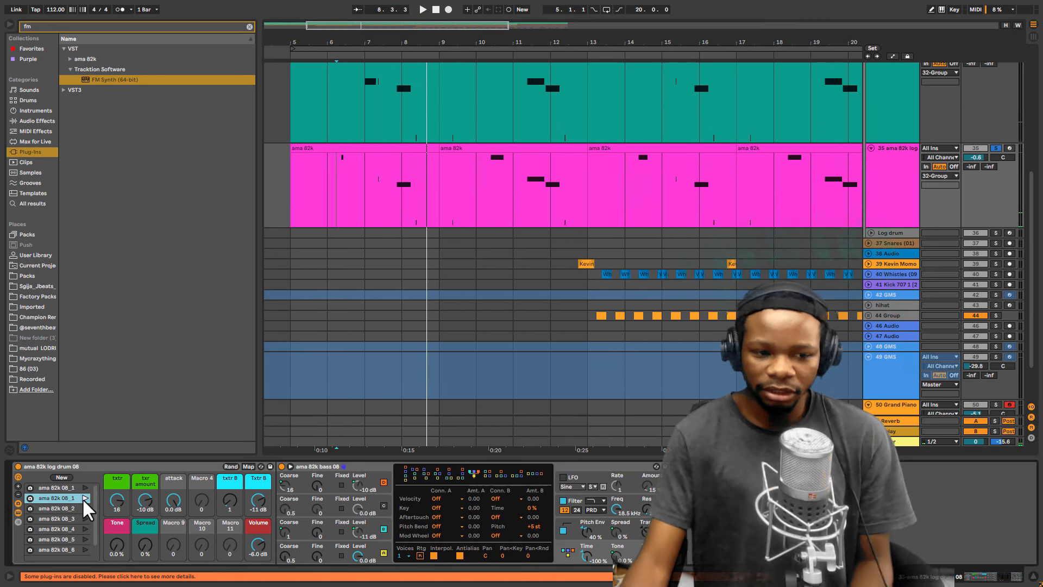
key(space)
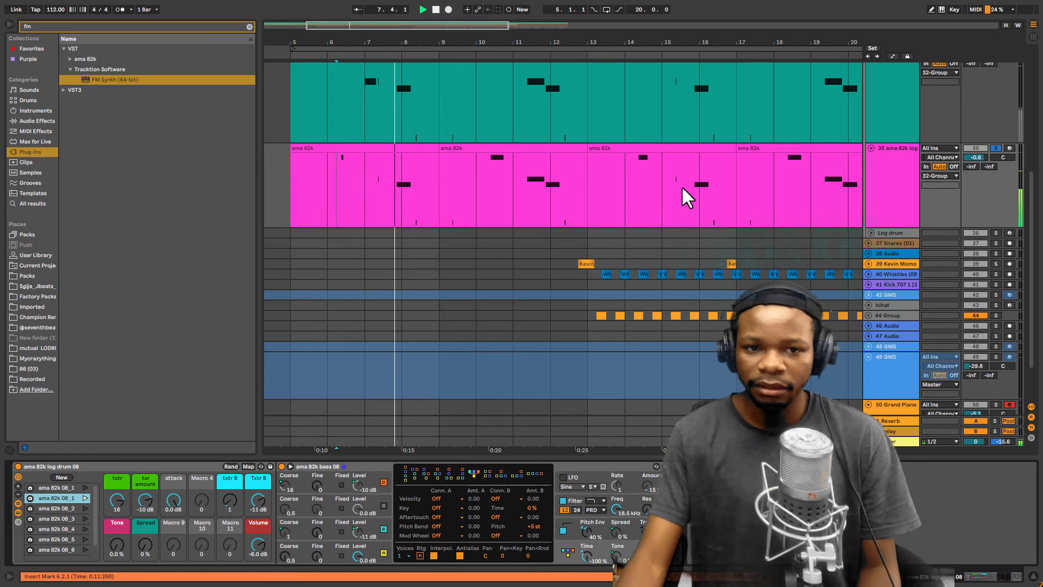
key(space)
click(995, 148)
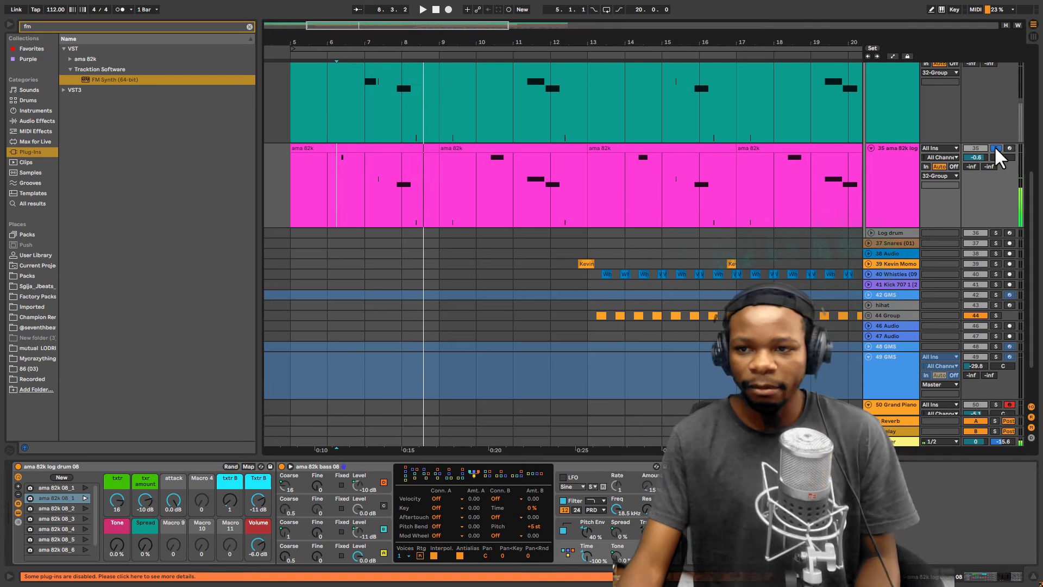
Play both log drums in the full mix from 5.1.1 and recall the first ama 82k 08_1 variation on track 35 during playback
scroll(917, 163, up, 3)
scroll(535, 207, down, 1)
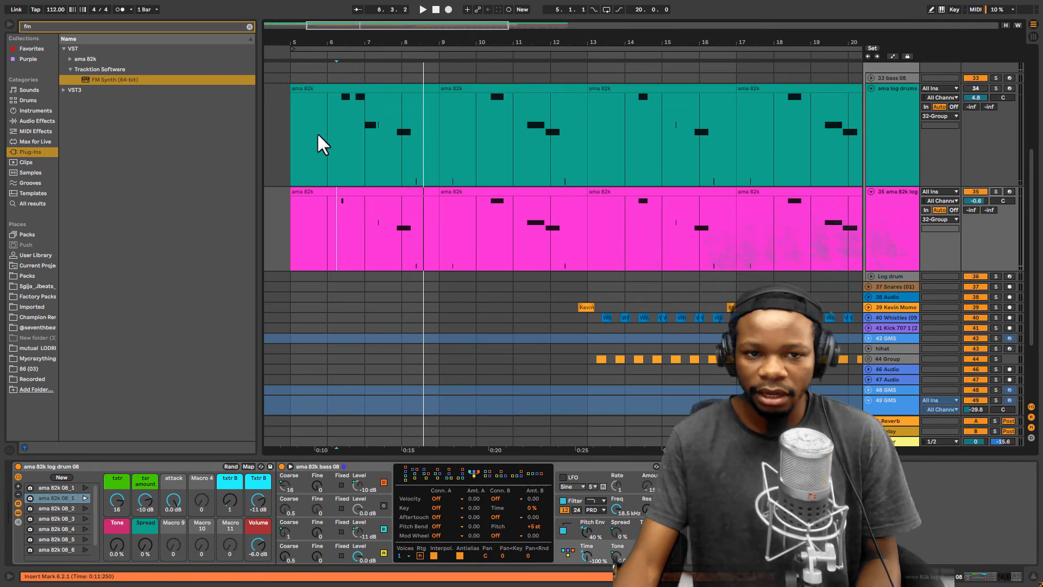
click(328, 224)
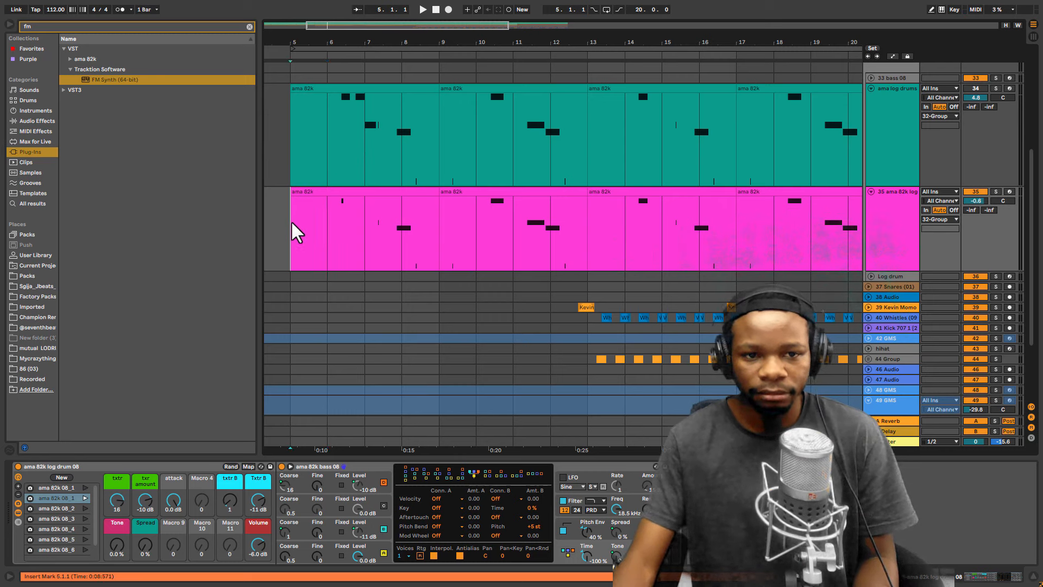
key(space)
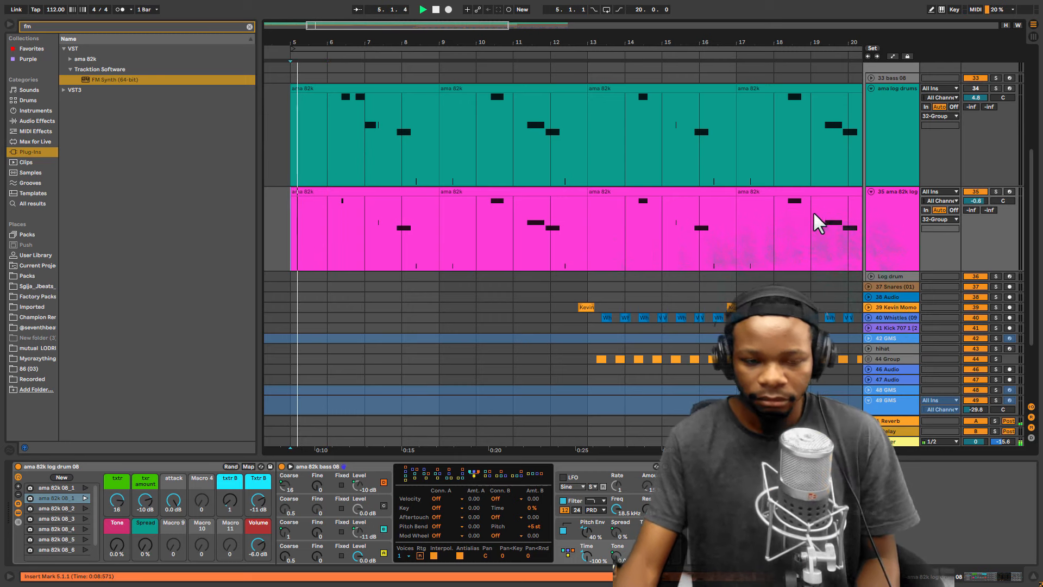
click(85, 489)
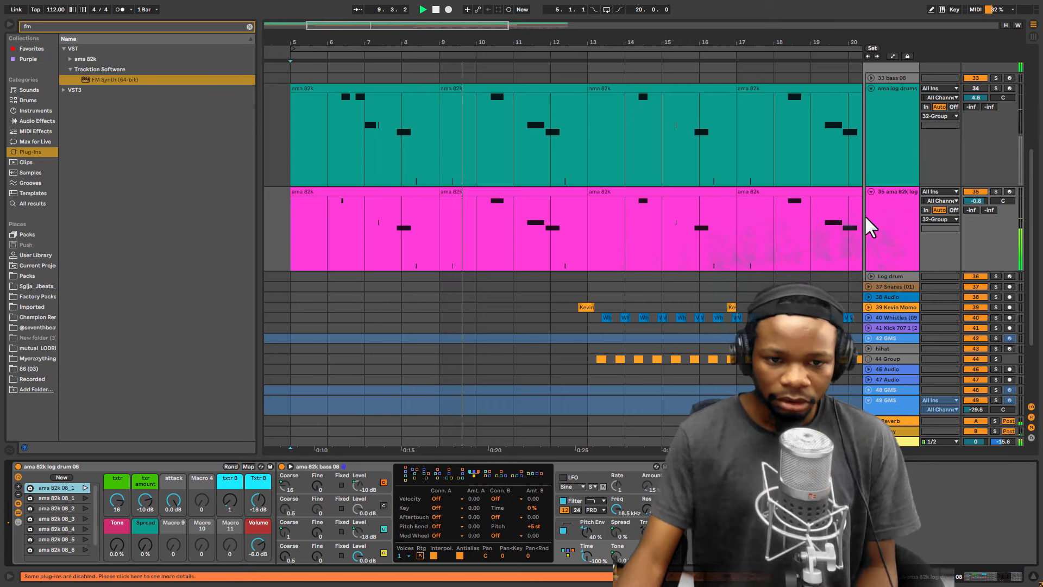
scroll(538, 174, down, 1)
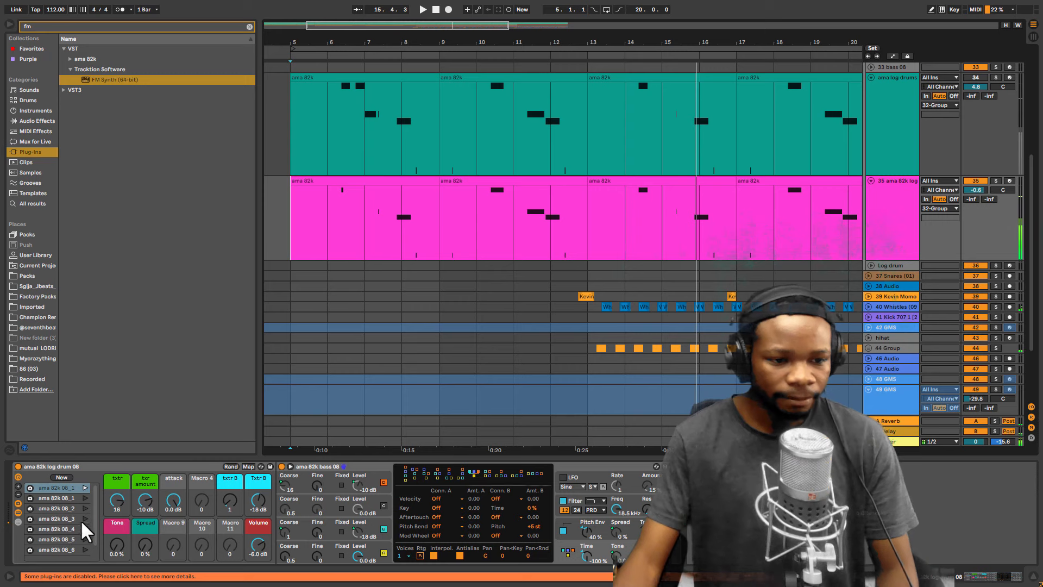
Audition the second ama 82k 08_1 variation in the full mix from 5.1.1 and move the insert marker to 6.1.1
key(space)
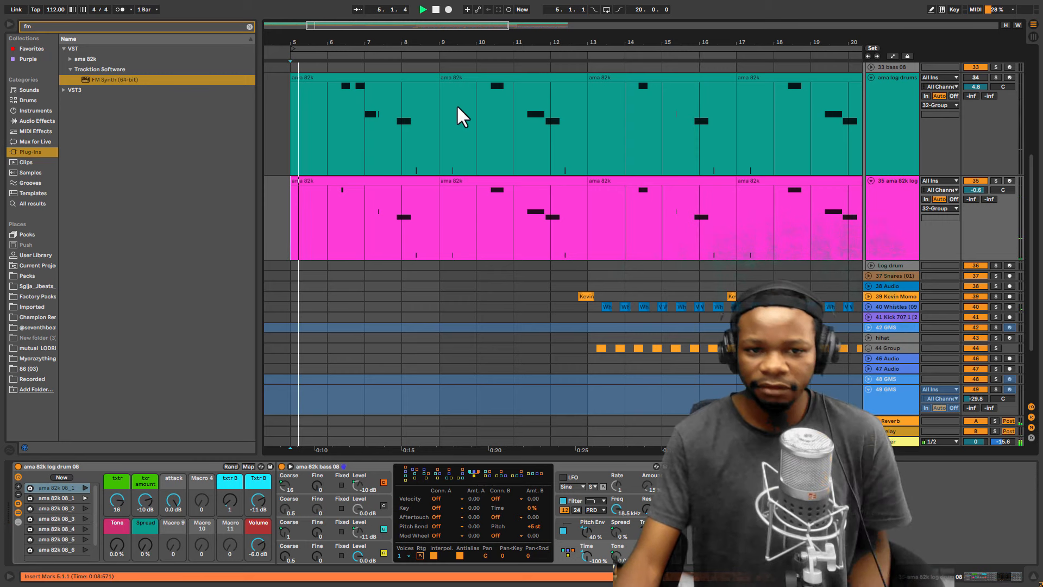
click(332, 221)
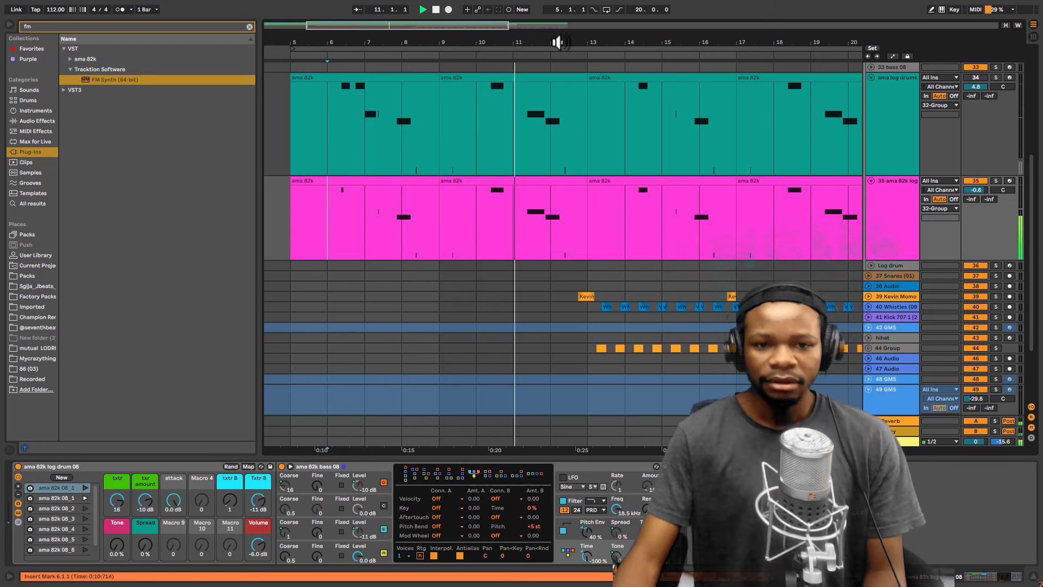
key(space)
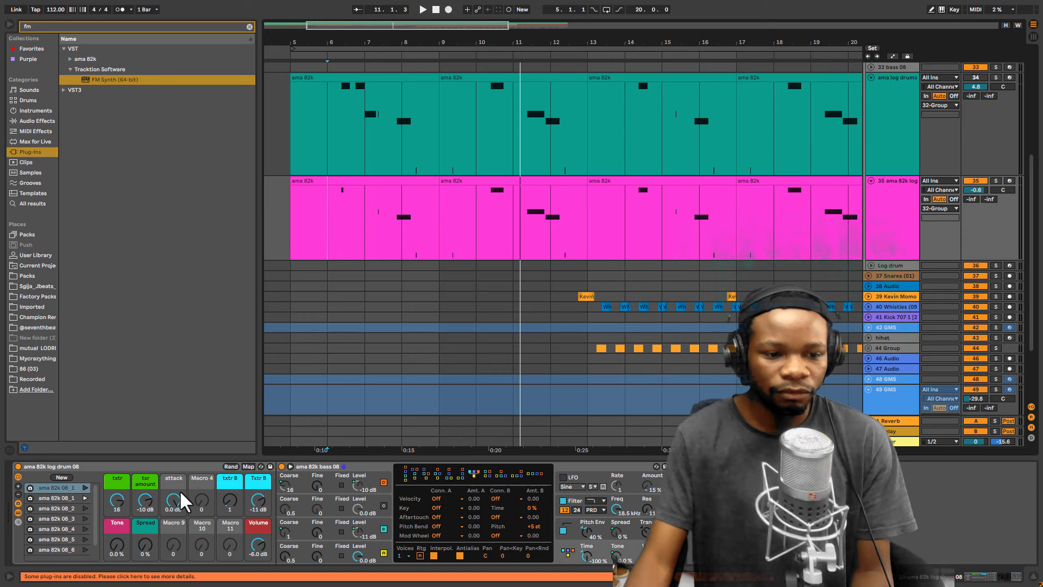
Recall the ama 82k 08_2 variation on track 35 and raise the track's volume to 1.9 dB while playing the mix
click(85, 508)
key(space)
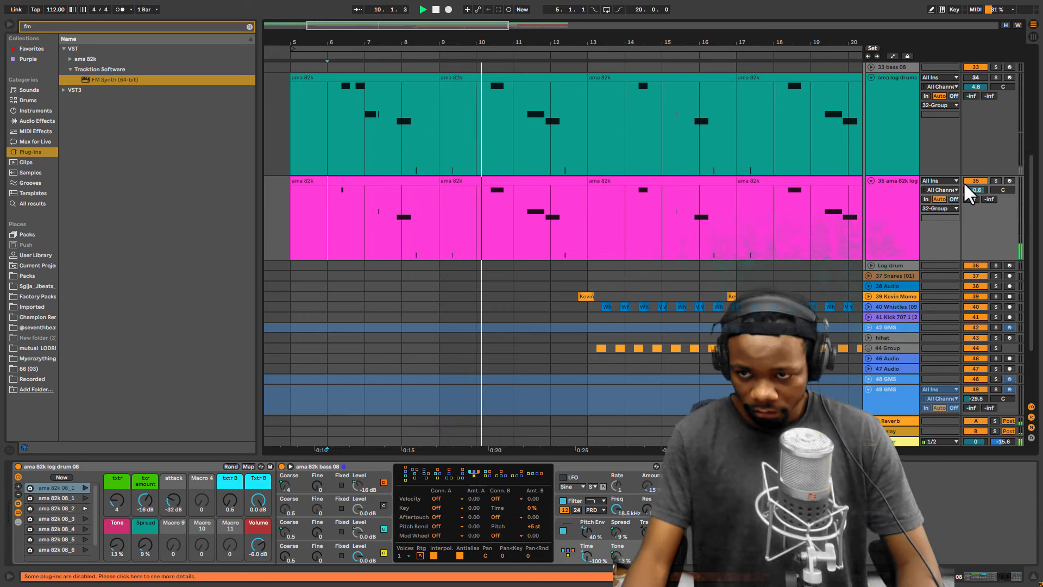
drag(970, 191, 970, 178)
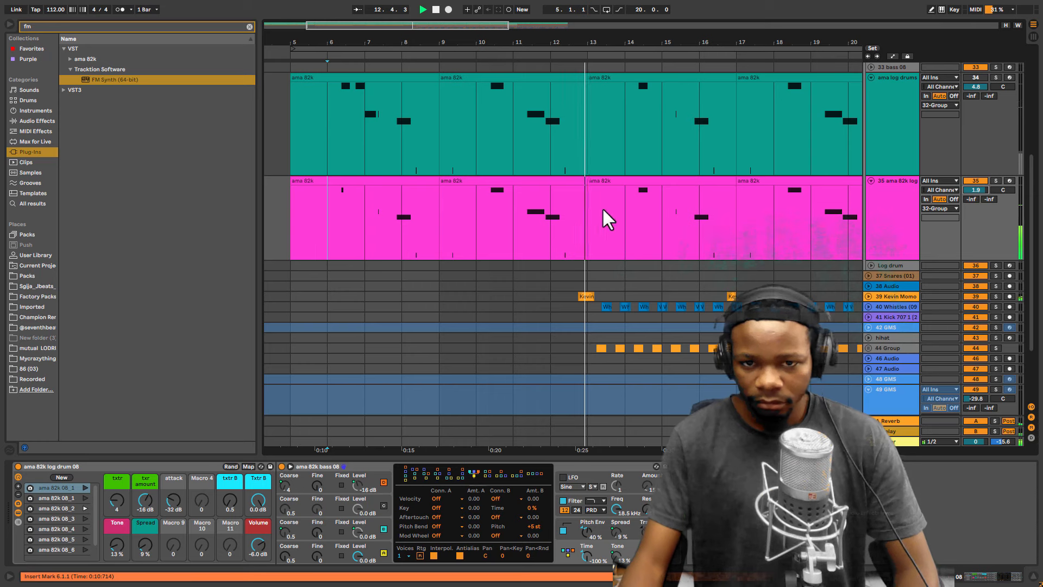
Place the insert marker at 11.1.1 and solo track 35 to audition its sound alone
click(513, 210)
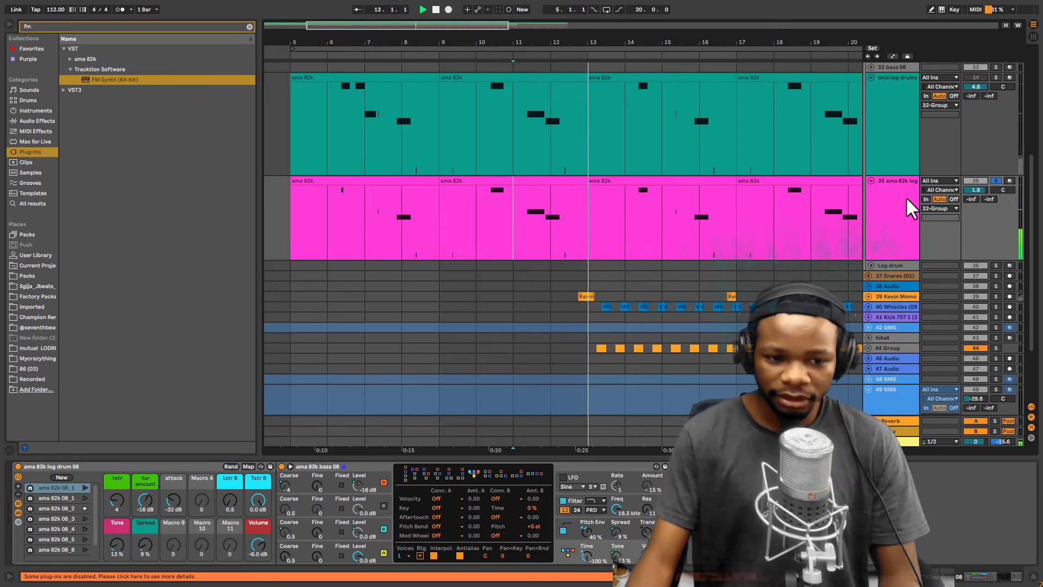
key(space)
key(space)
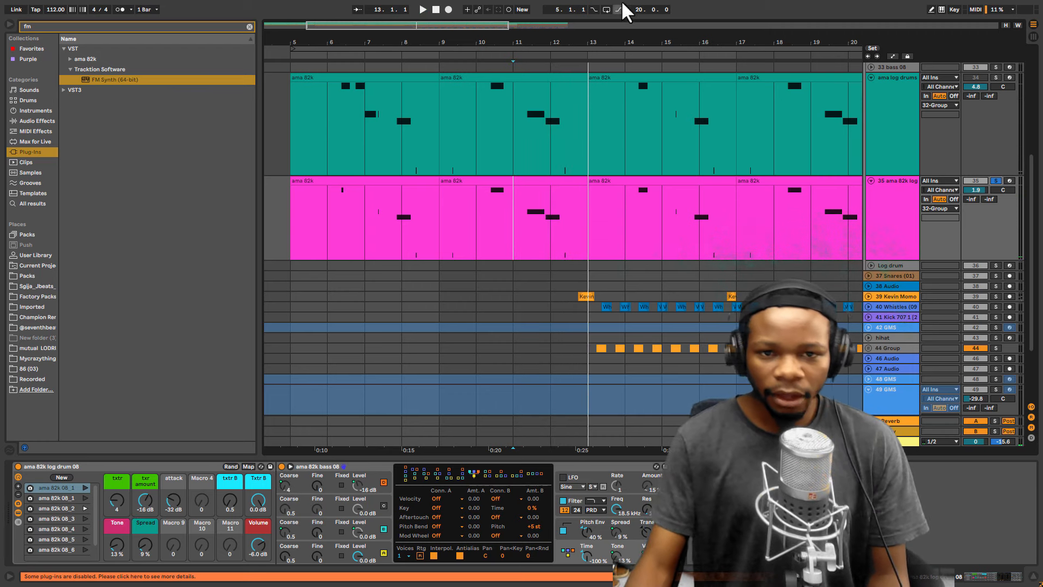
Open the first ama 82k clip on track 35 in the MIDI note editor and enlarge the editor
drag(526, 37, 469, 16)
drag(367, 43, 369, 79)
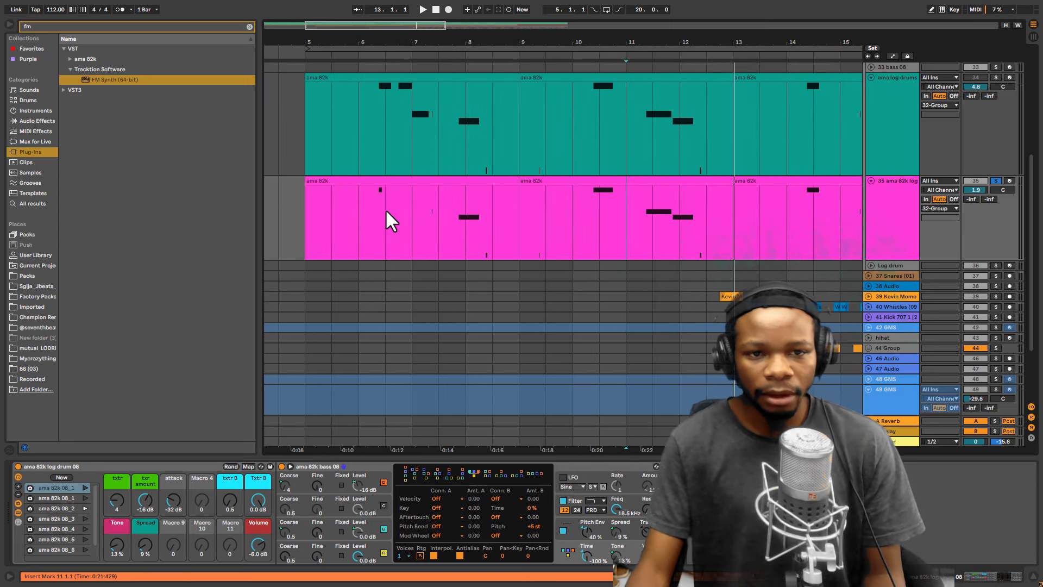
double_click(388, 181)
drag(679, 458, 670, 109)
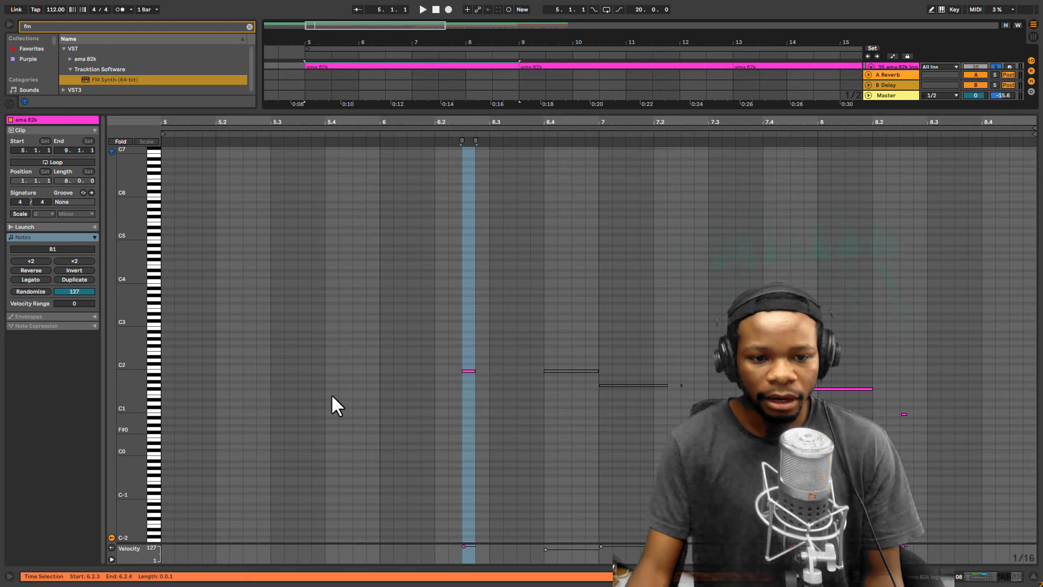
Lengthen the B1 note at 6.2.3 to end at 6.4.1, audition it, and shorten it back to end at 6.2.4
click(479, 371)
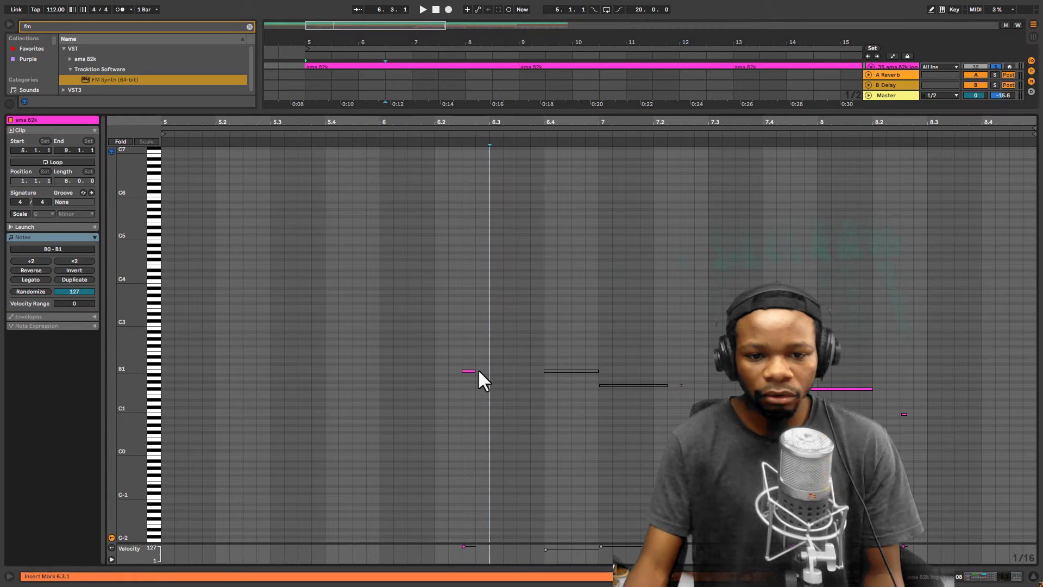
drag(472, 372, 538, 372)
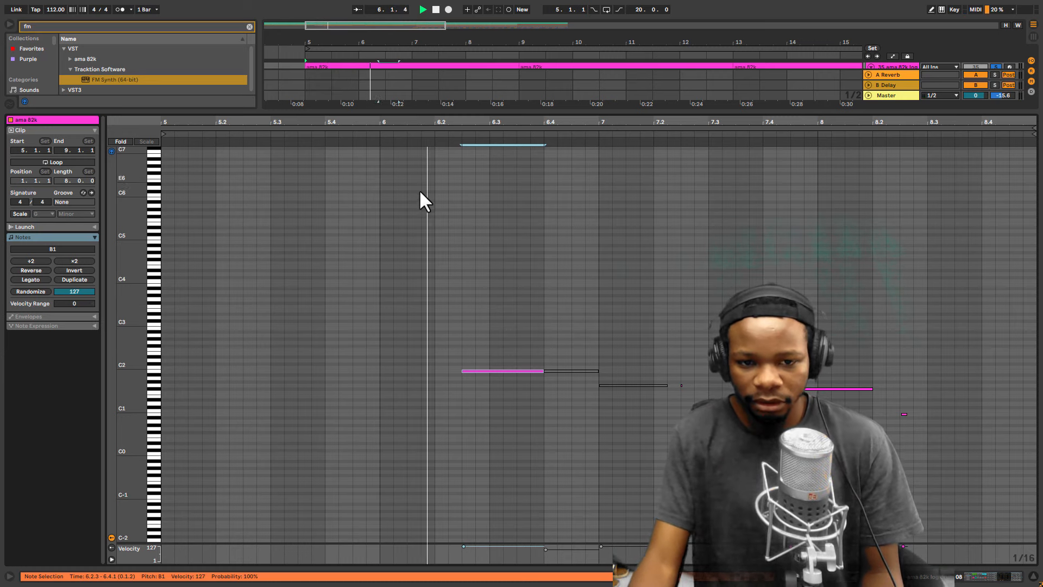
click(381, 284)
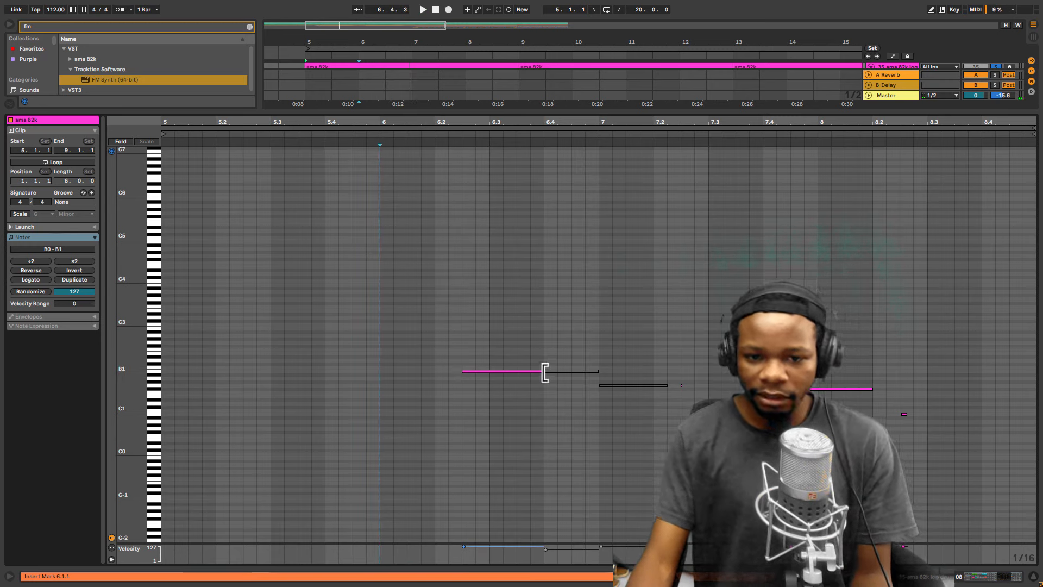
drag(542, 374, 475, 372)
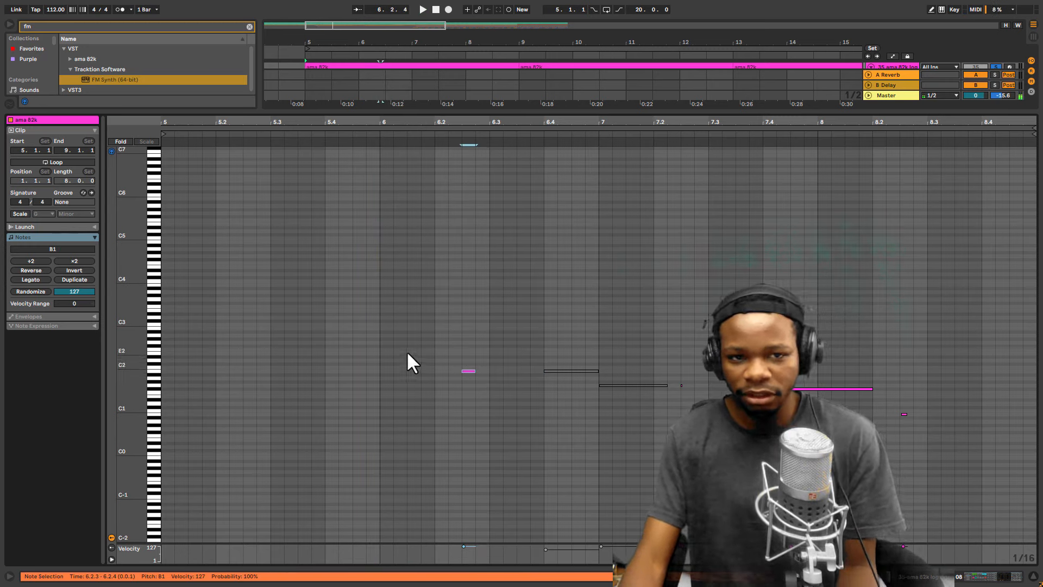
Place the insert marker at 6.1.1 in the clip and play the soloed log drum with its short B1 note
click(383, 337)
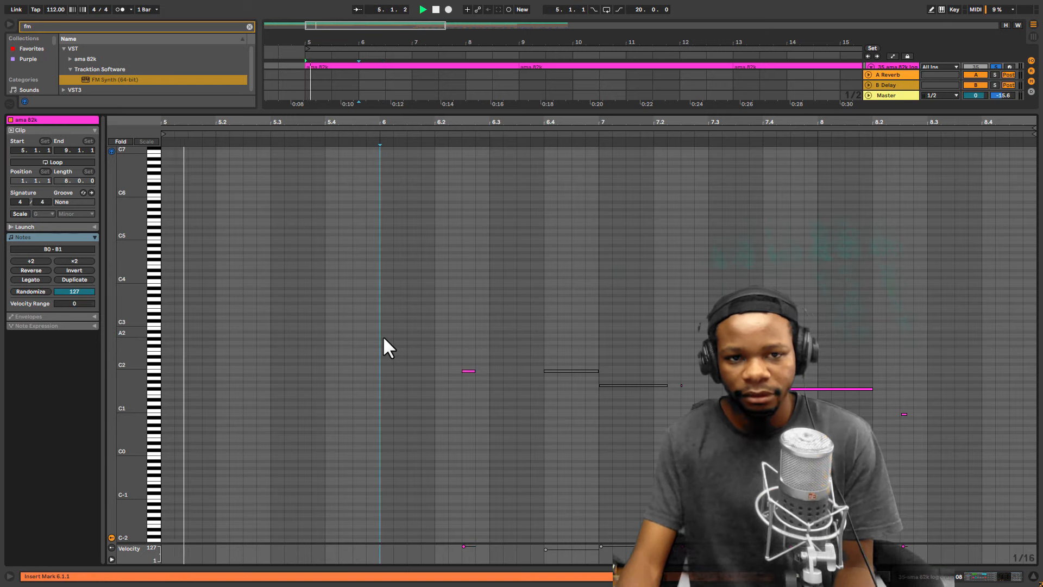
key(space)
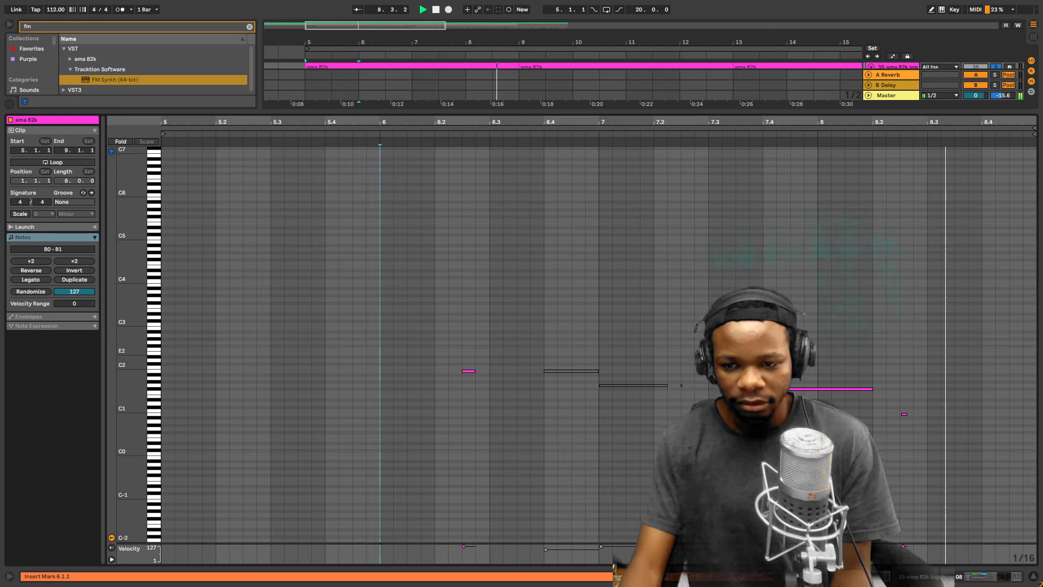
key(space)
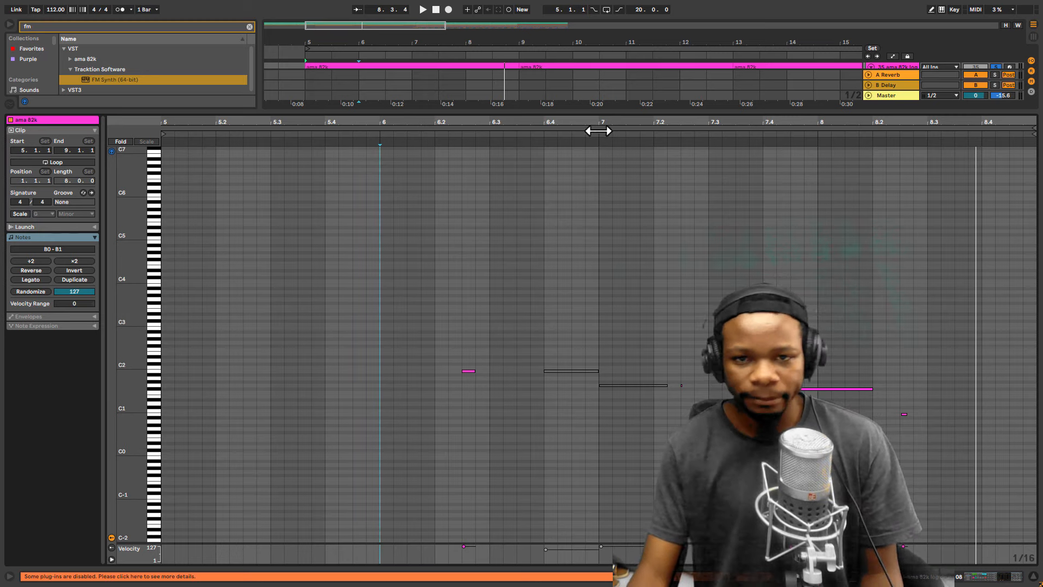
Open the second ama 82k clip on track 35 and audition its short B0 note from 9.2.2
drag(483, 123, 490, 120)
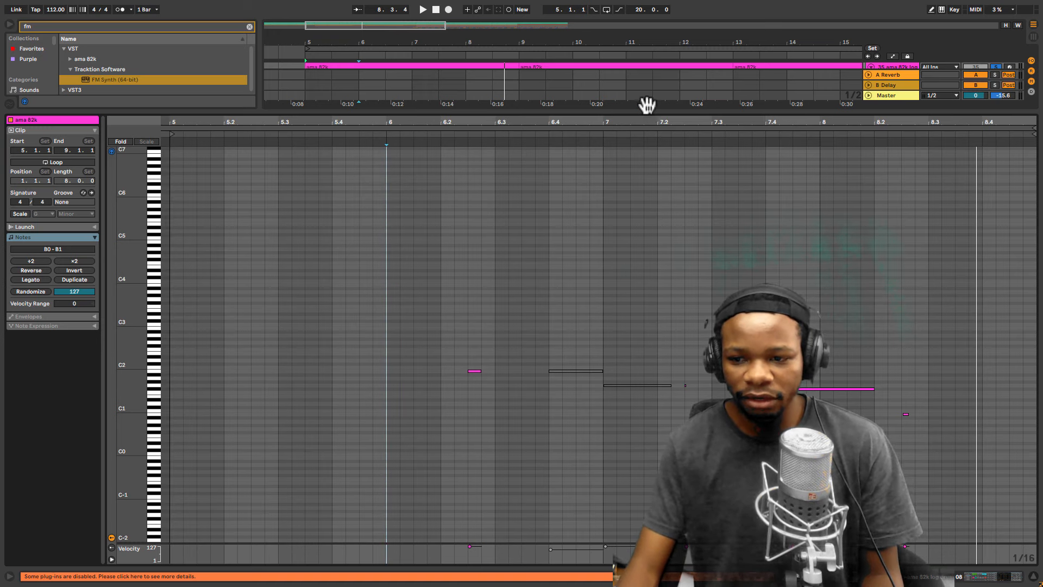
drag(589, 111, 591, 280)
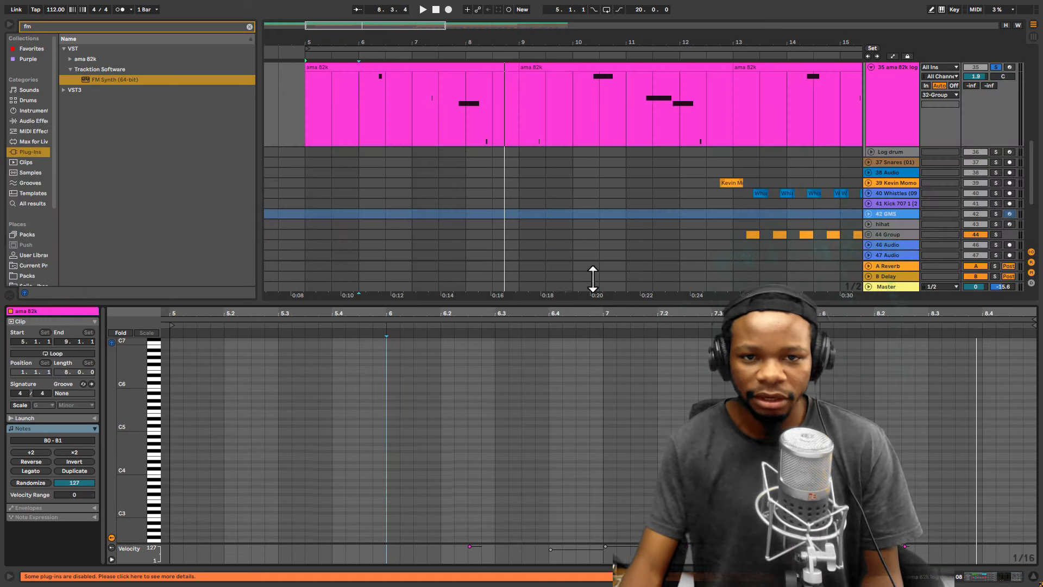
click(541, 67)
drag(548, 43, 481, 190)
drag(516, 43, 469, 104)
click(431, 119)
key(space)
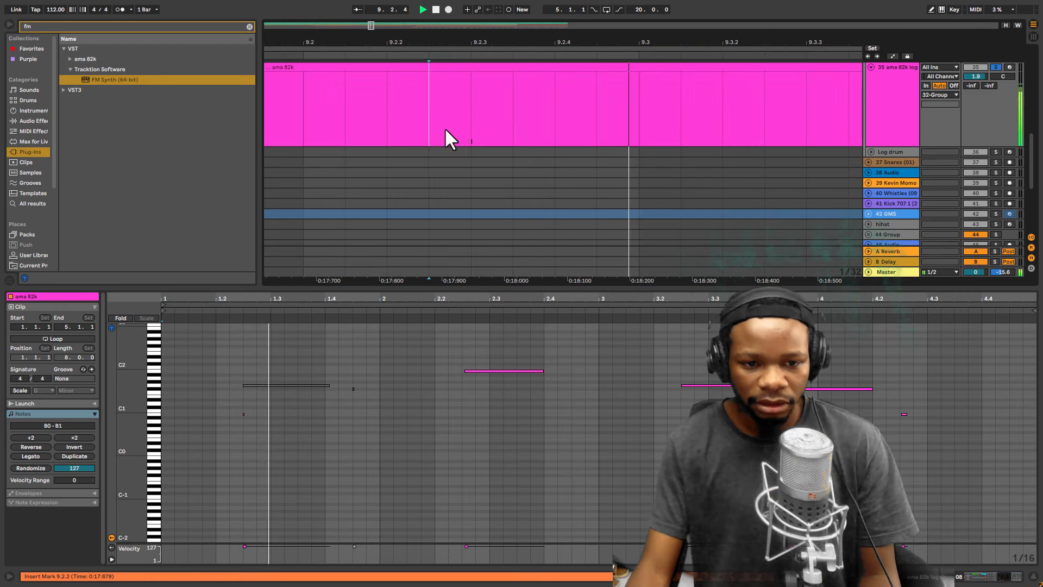
drag(221, 298, 301, 396)
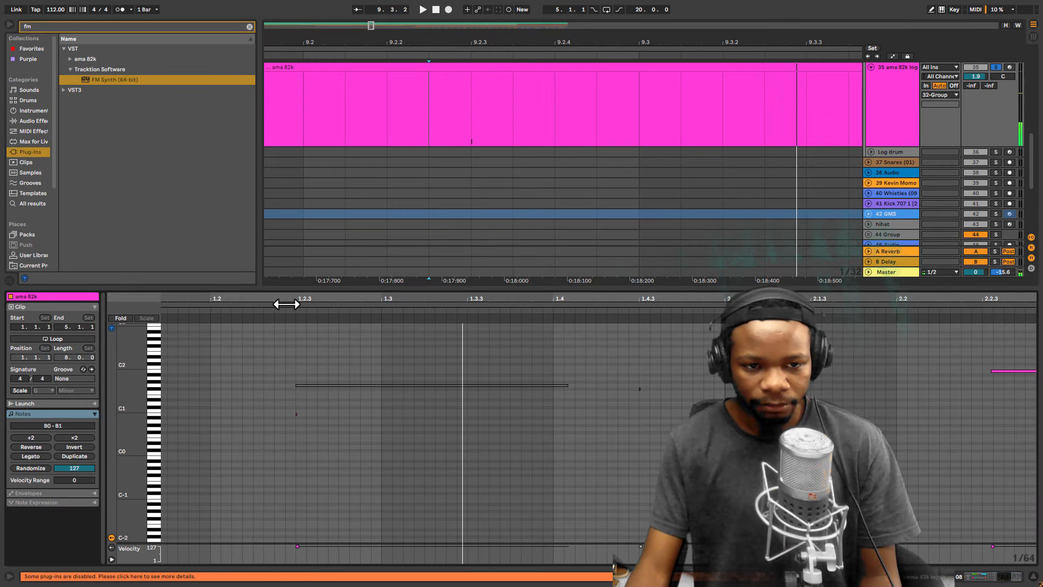
Show the log drum rack, load the second ama 82k 08_1 macro variation, and audition it
click(1030, 578)
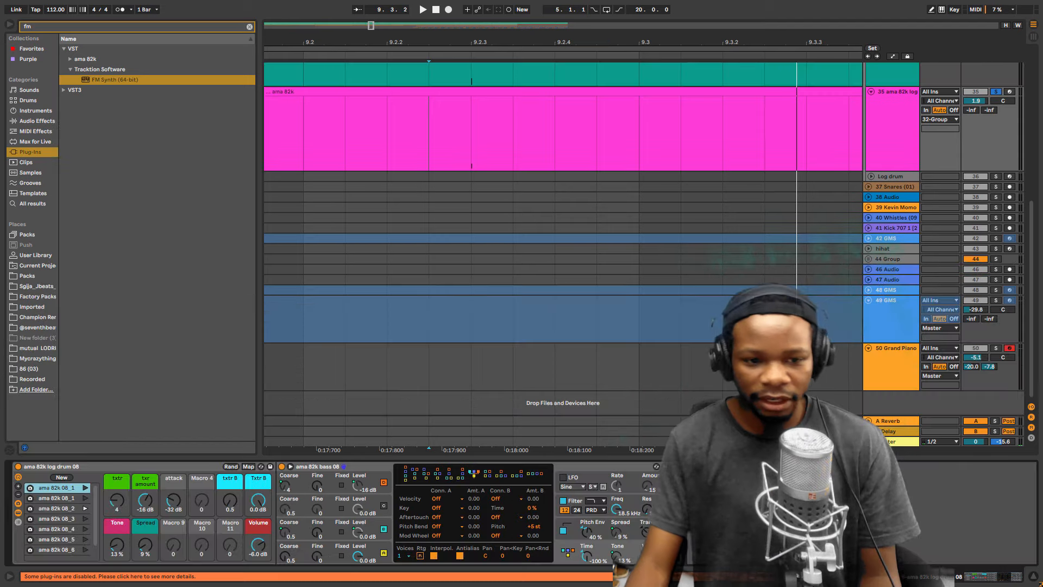
click(85, 498)
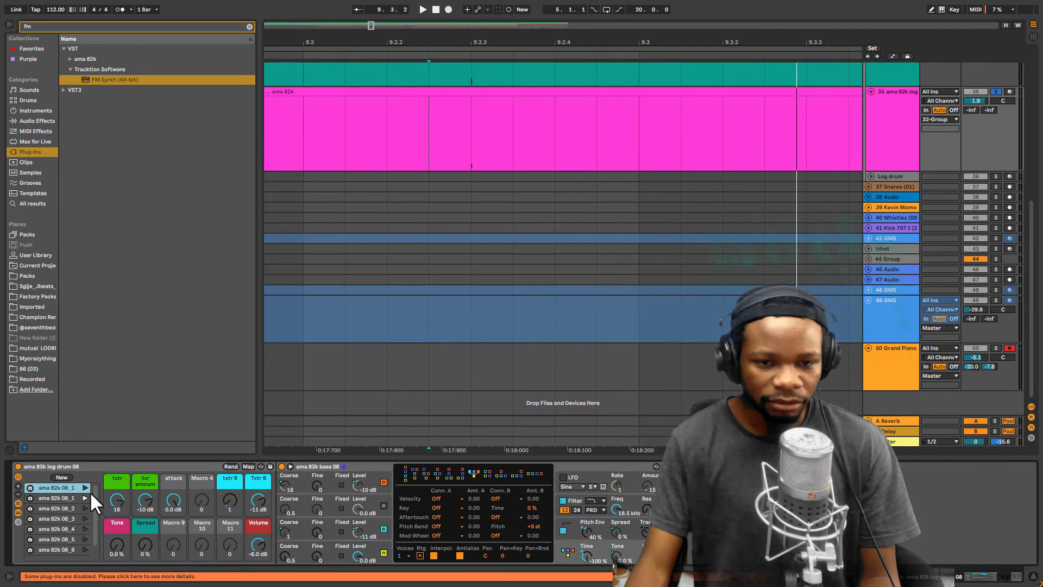
key(space)
key(space)
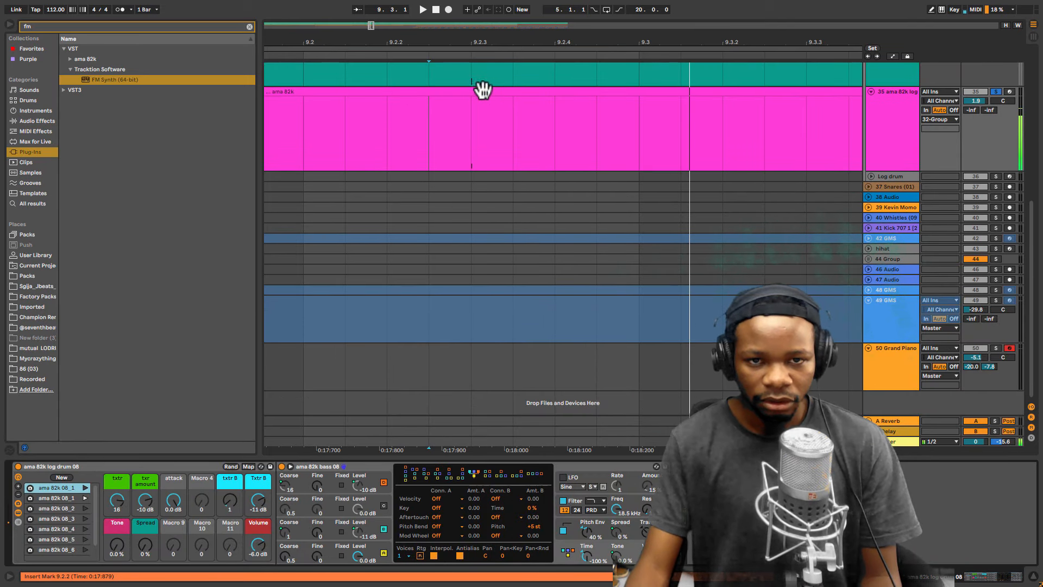
Split the ama 82k clip on track 35 at 9.2.2, open the new clip's notes, and play it
click(431, 136)
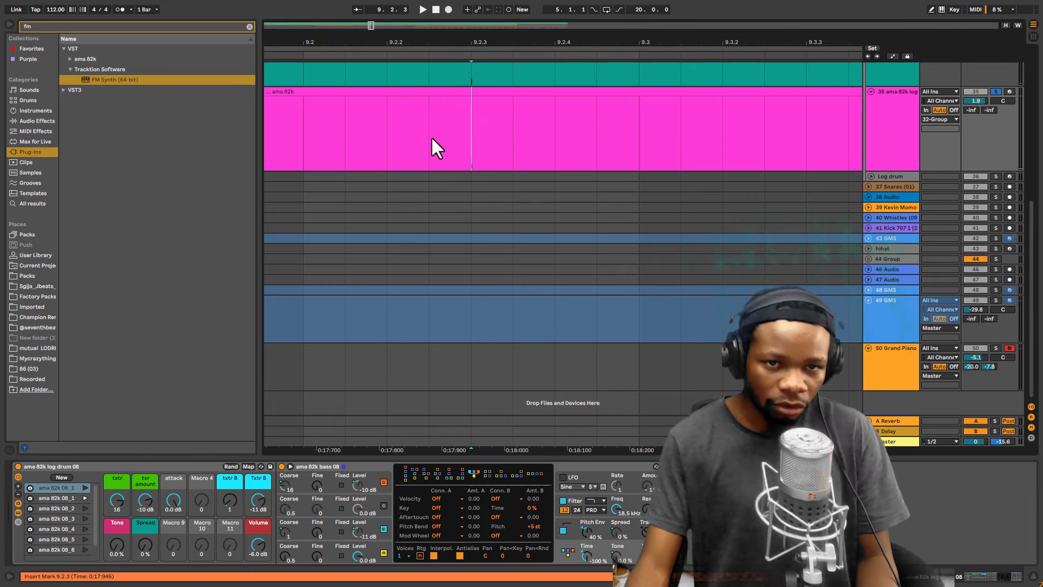
key(ctrl+e)
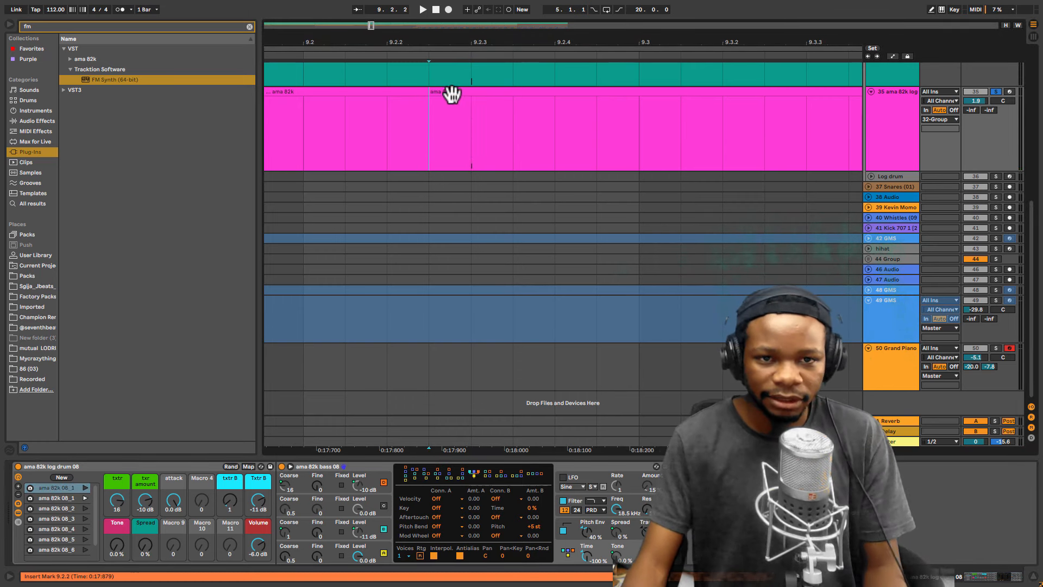
click(451, 93)
double_click(451, 92)
key(space)
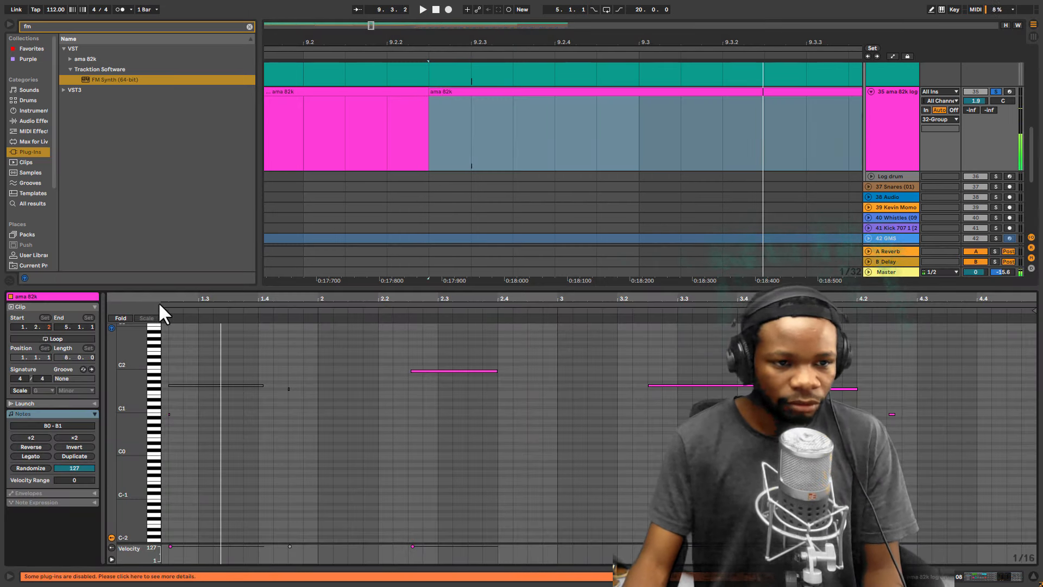
mouse_move(165, 299)
mouse_down()
mouse_move(162, 334)
mouse_move(161, 299)
mouse_up()
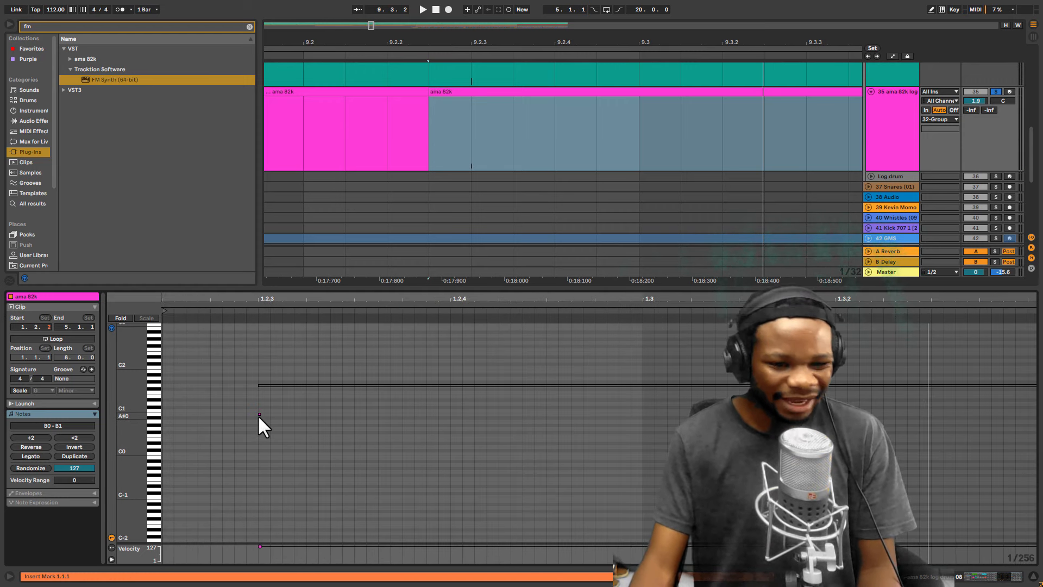
key(space)
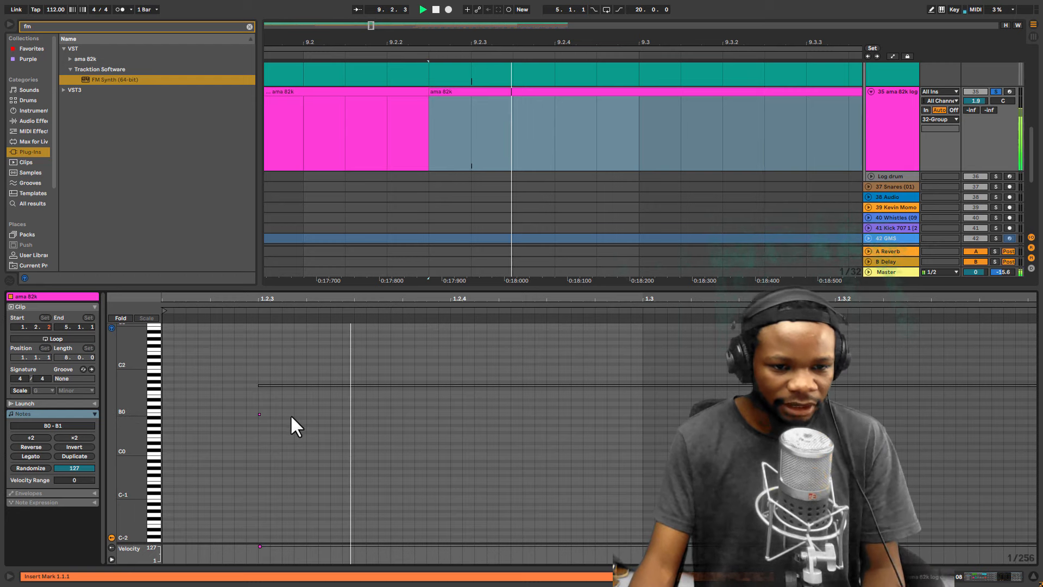
Select the short B0 note at 1.2.3 and lengthen it to end just past 1.2.4
click(259, 414)
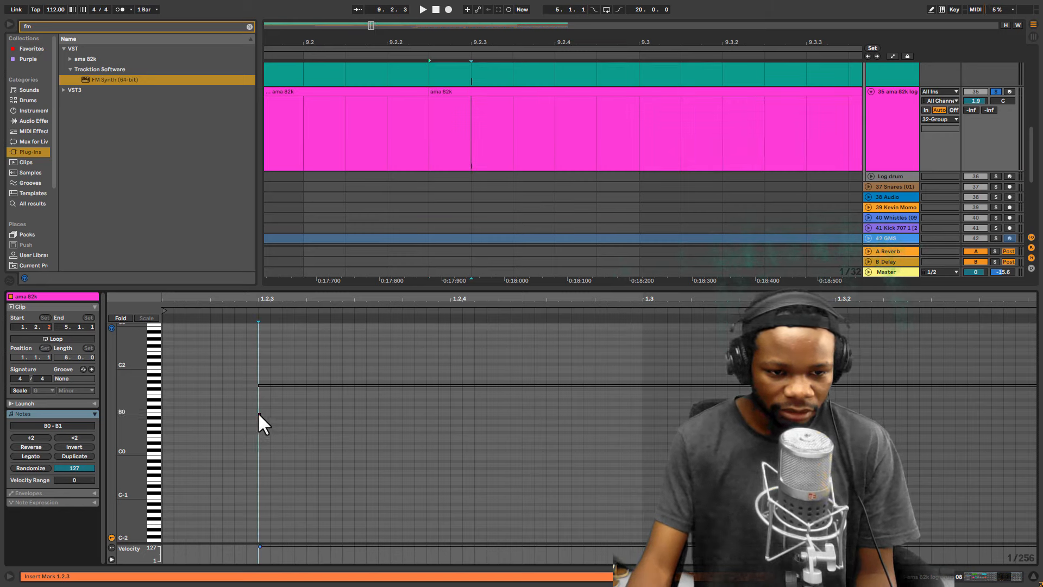
click(260, 413)
drag(271, 417, 299, 418)
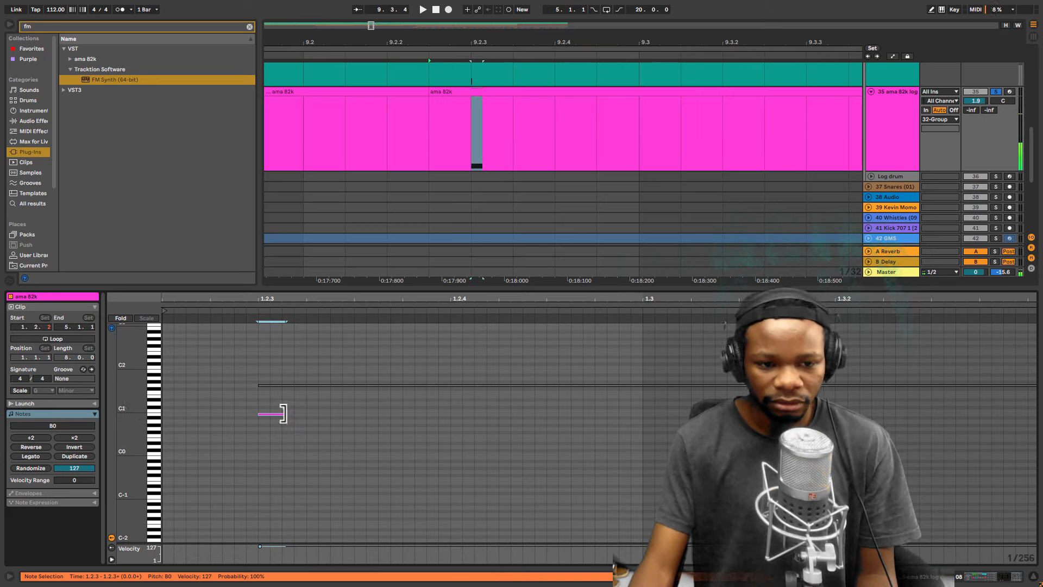
drag(283, 415, 535, 416)
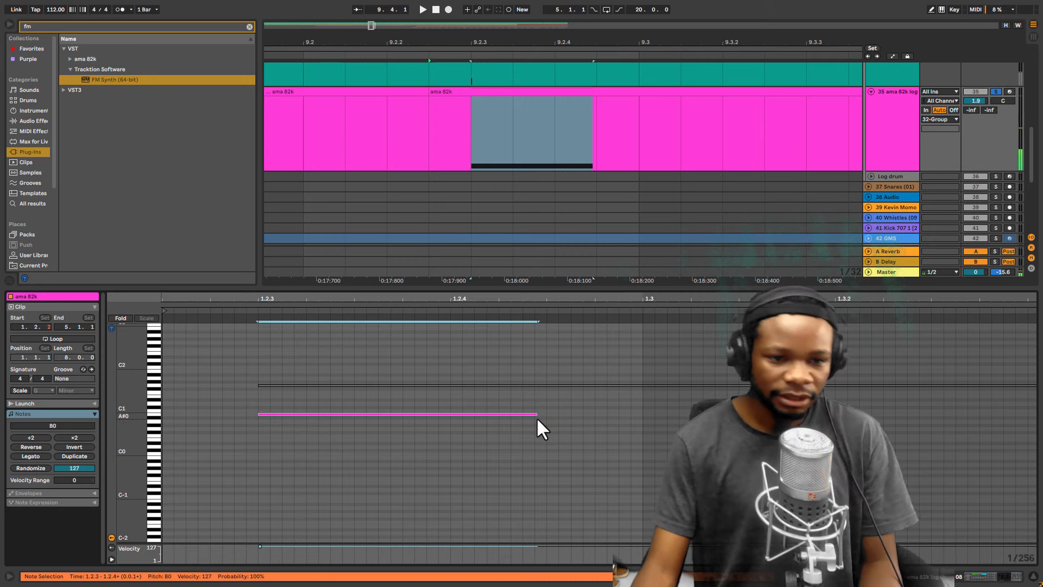
Shorten the B0 note at 1.2.3 back to a tiny length and audition it
key(shift+Left)
key(shift+Left)
key(shift+Left)
key(shift+Left)
key(shift+Left)
key(shift+Left)
key(shift+Left)
key(shift+Left)
key(shift+Left)
key(shift+Left)
key(shift+Left)
key(shift+Left)
key(shift+Left)
key(shift+Left)
key(shift+Left)
key(shift+Left)
key(shift+Left)
key(shift+Left)
key(shift+Left)
key(shift+Left)
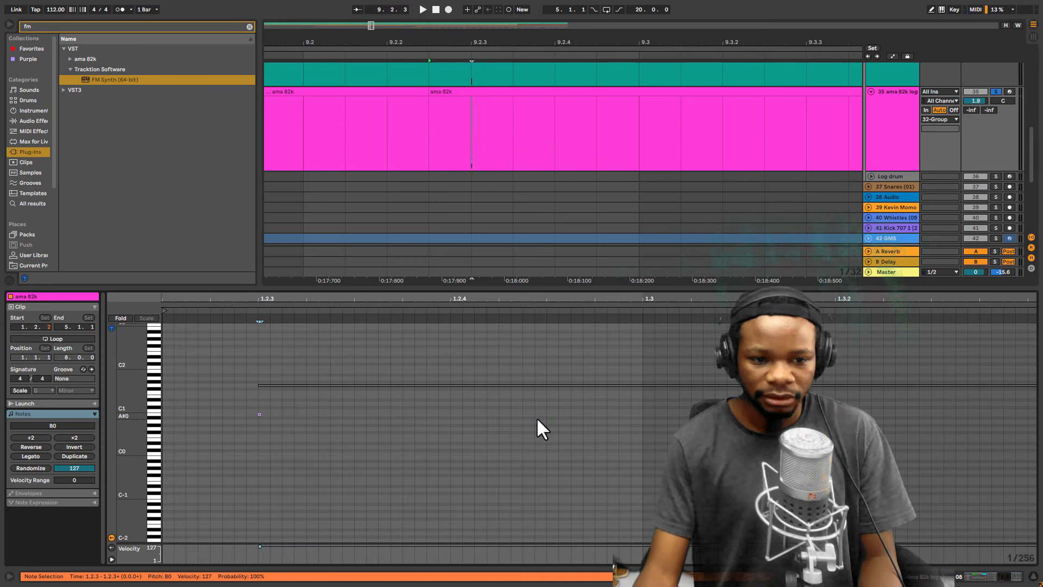
key(space)
key(space)
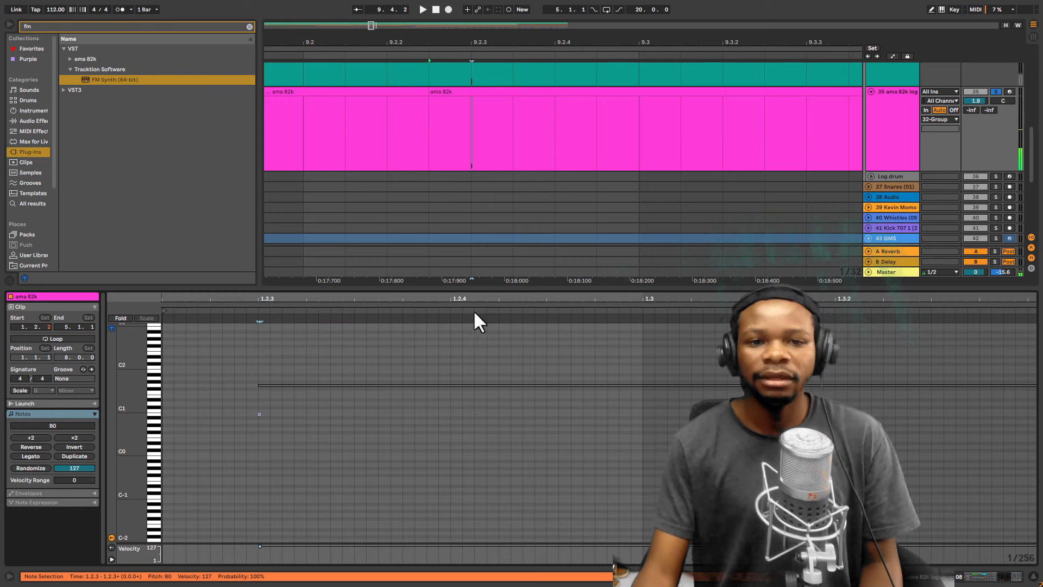
Return to the log drum rack and rename the Txtr B output level macro to "Txtr amount"
drag(454, 285, 466, 427)
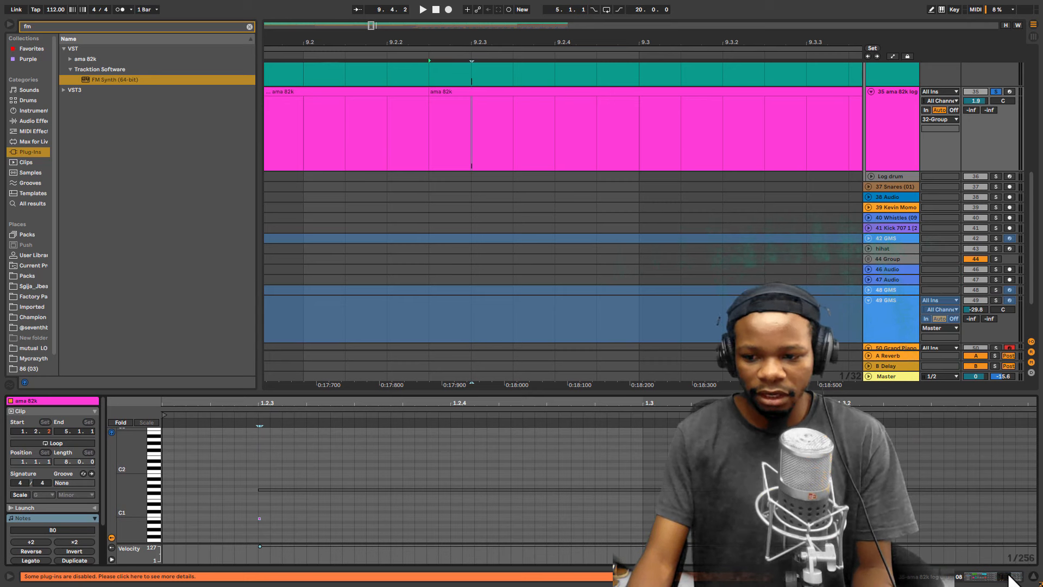
click(1010, 575)
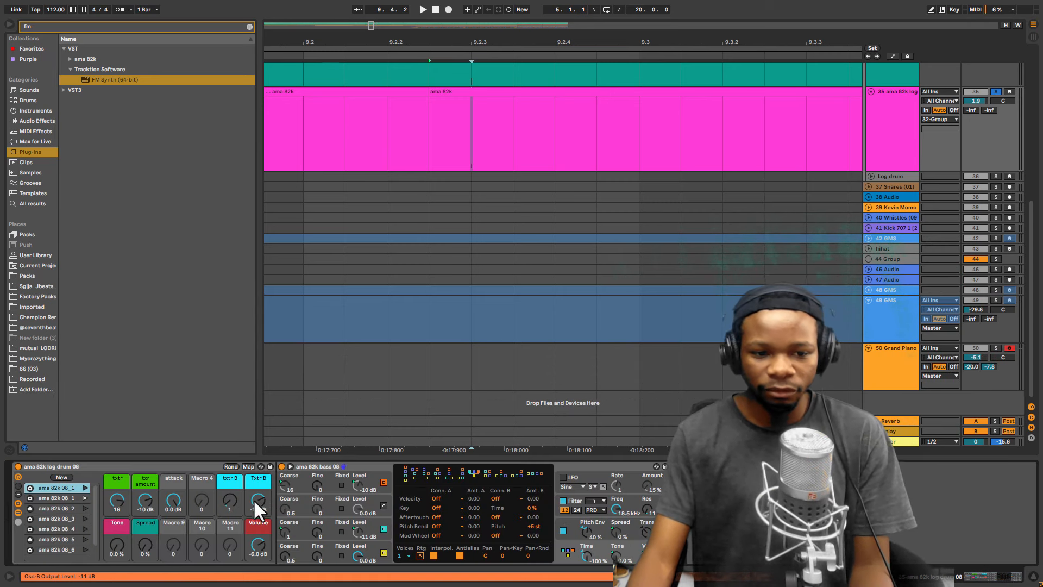
right_click(258, 486)
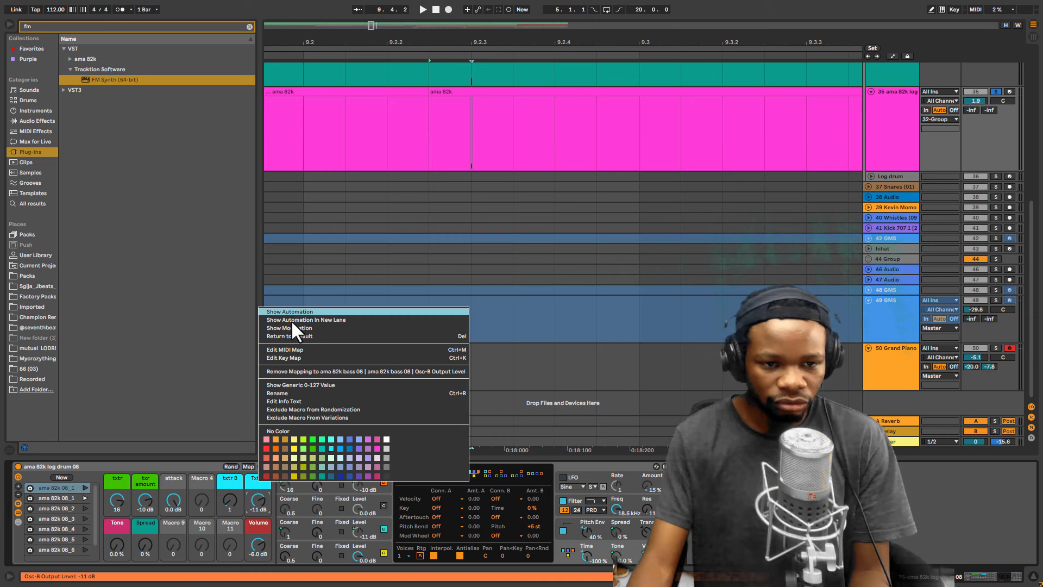
click(287, 391)
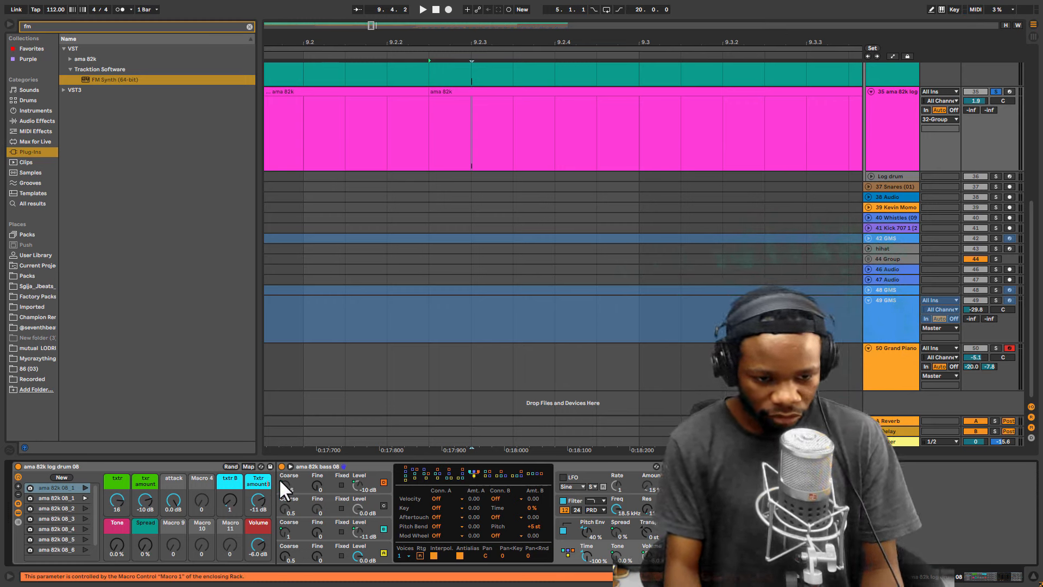
key(Return)
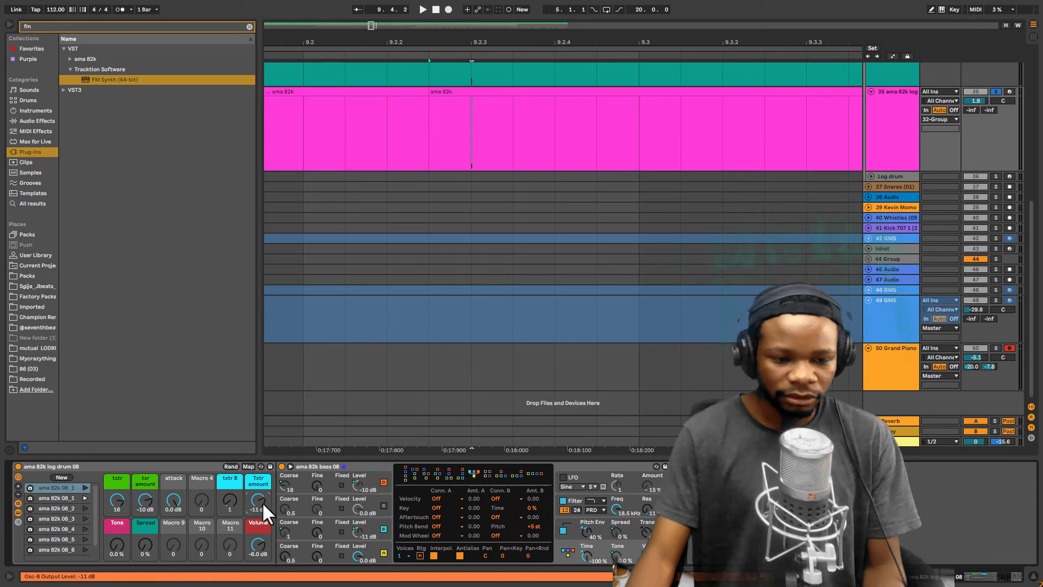
Audition the log drum and raise the renamed Txtr amount macro to -7.6 dB
key(space)
key(space)
drag(256, 500, 256, 492)
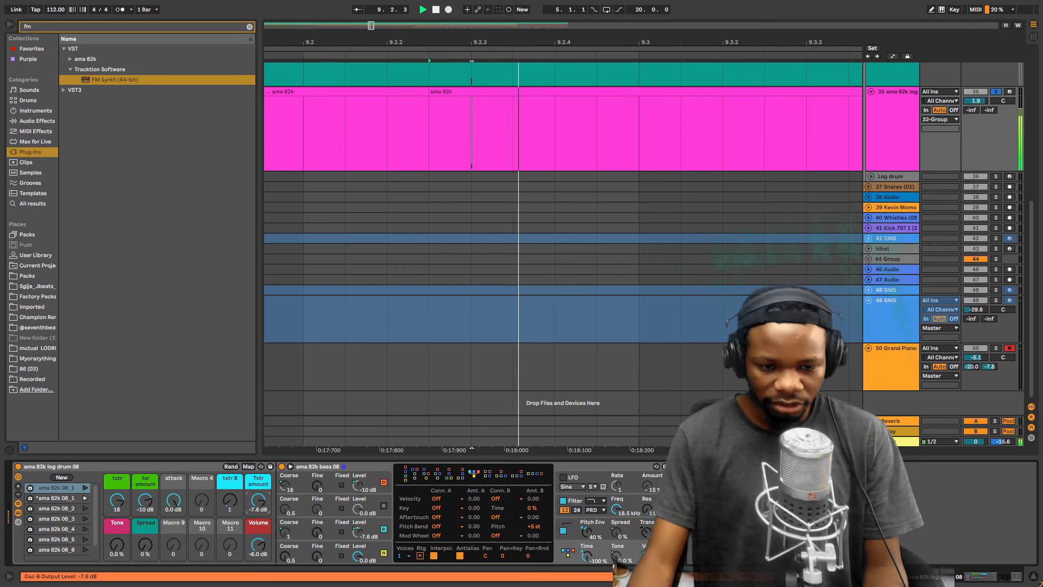
Load macro variation ama 82k 08_2, switch to ama 82k 08_3, and audition the sound
click(84, 508)
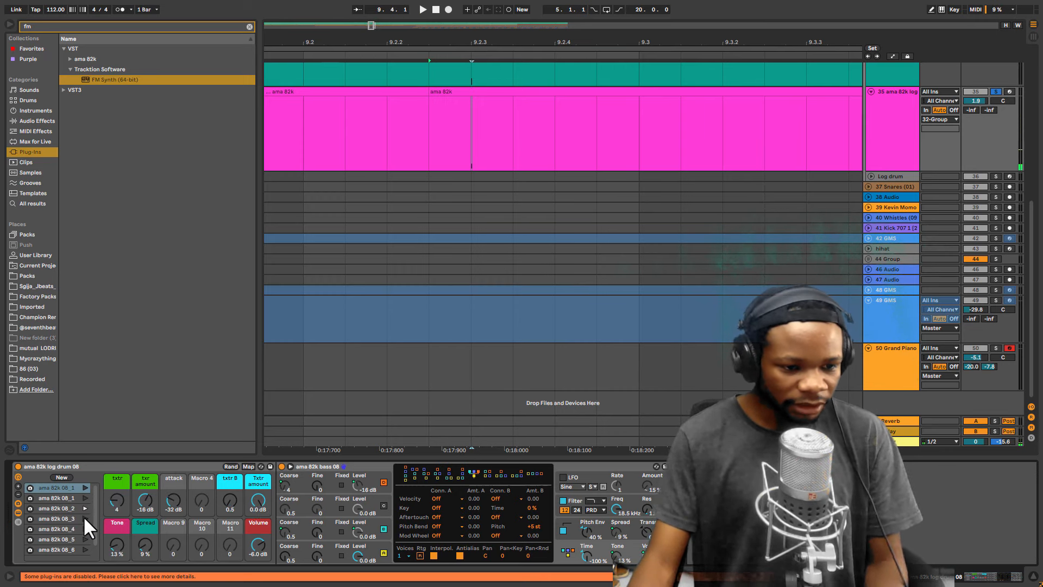
click(85, 518)
key(space)
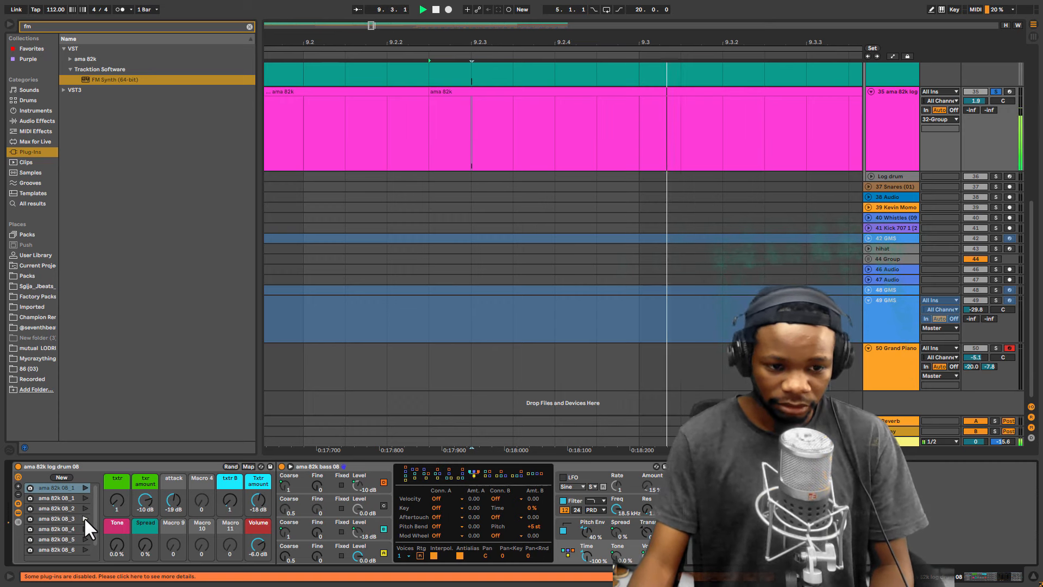
key(space)
key(space)
Play both log drum tracks together from 7.1.1 to compare the layered sound
drag(591, 42, 591, 6)
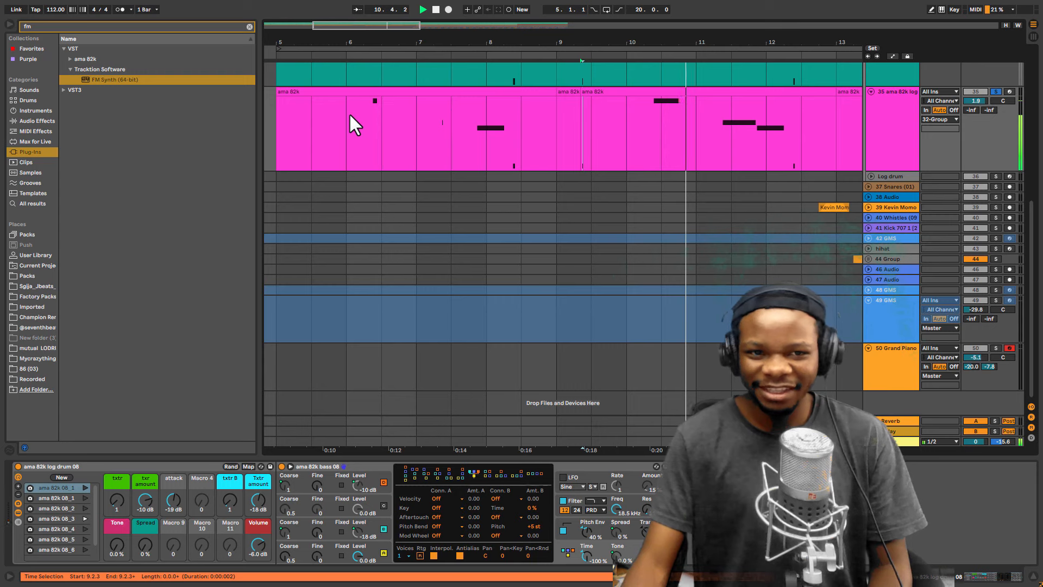
click(418, 107)
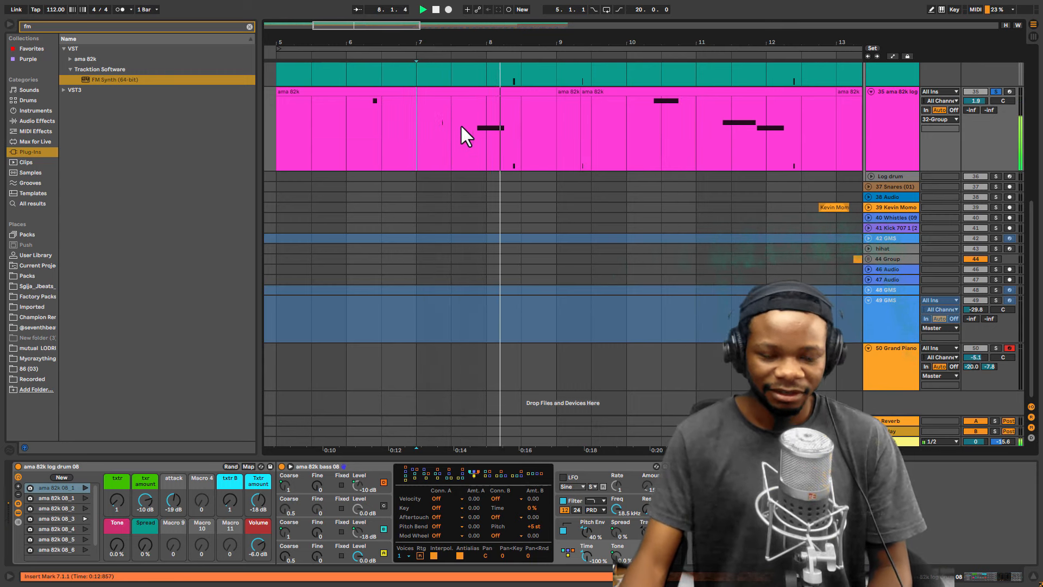
scroll(428, 202, up, 5)
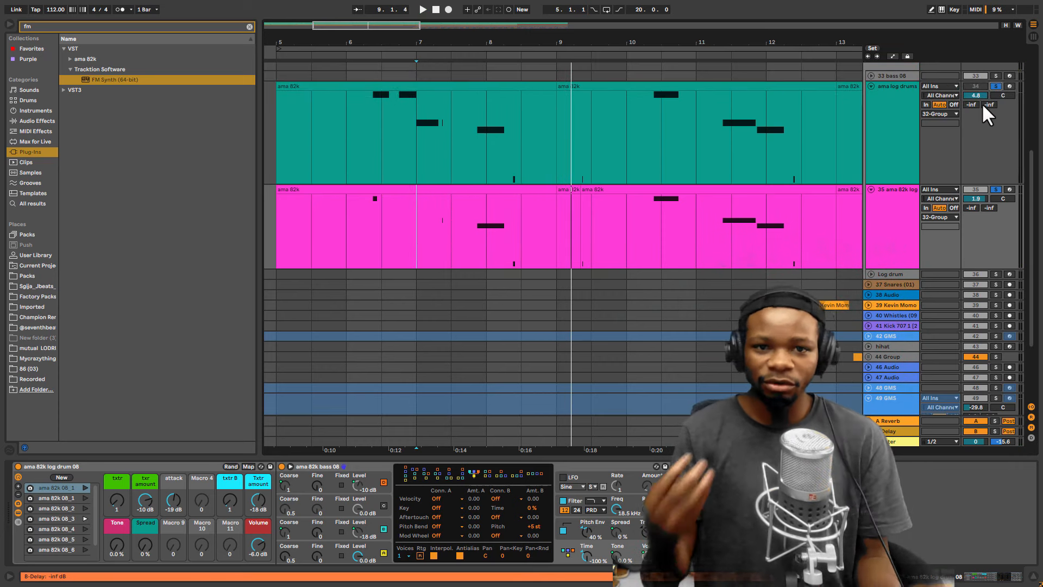
key(space)
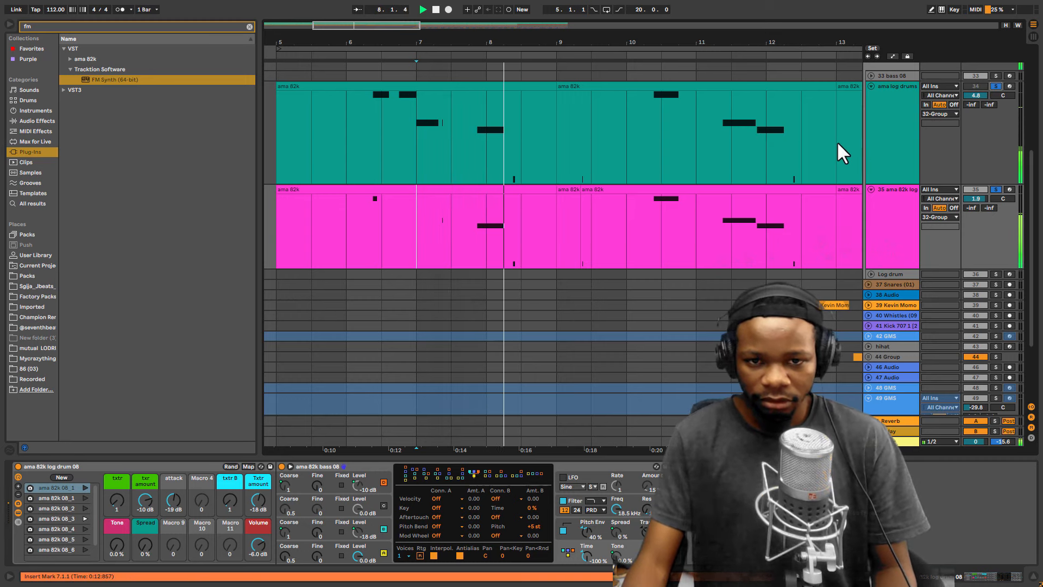
Play from 6.1.1, unsolo the log drum tracks to hear the full mix, and lower track 35's volume to -2.8 dB
click(347, 142)
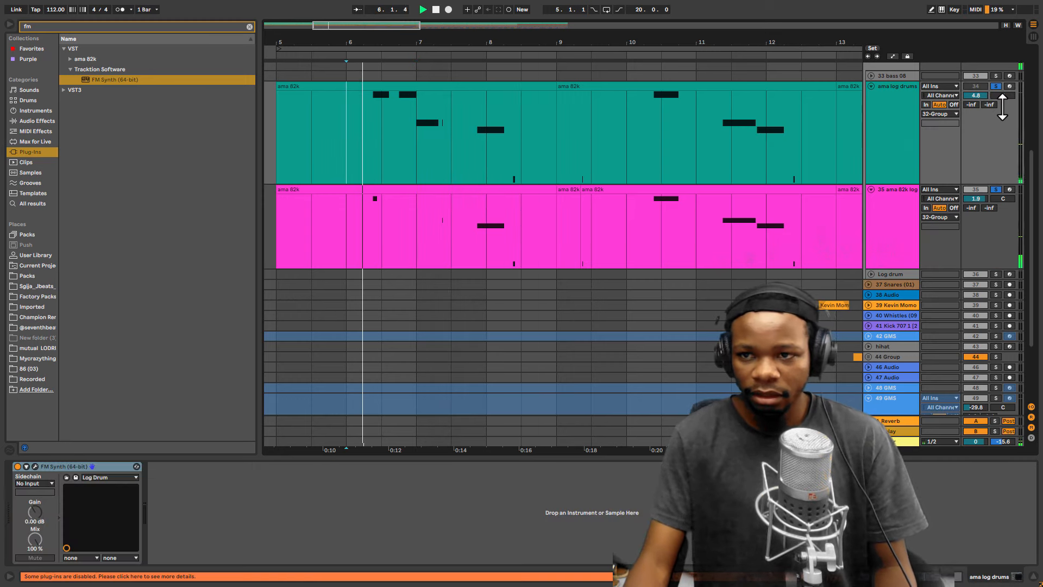
click(997, 86)
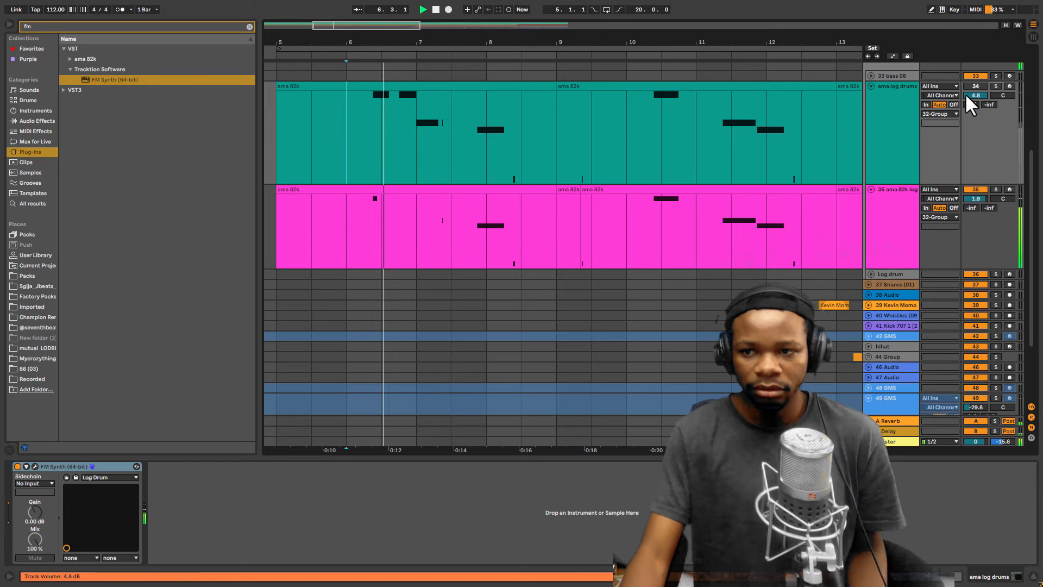
drag(976, 199, 976, 215)
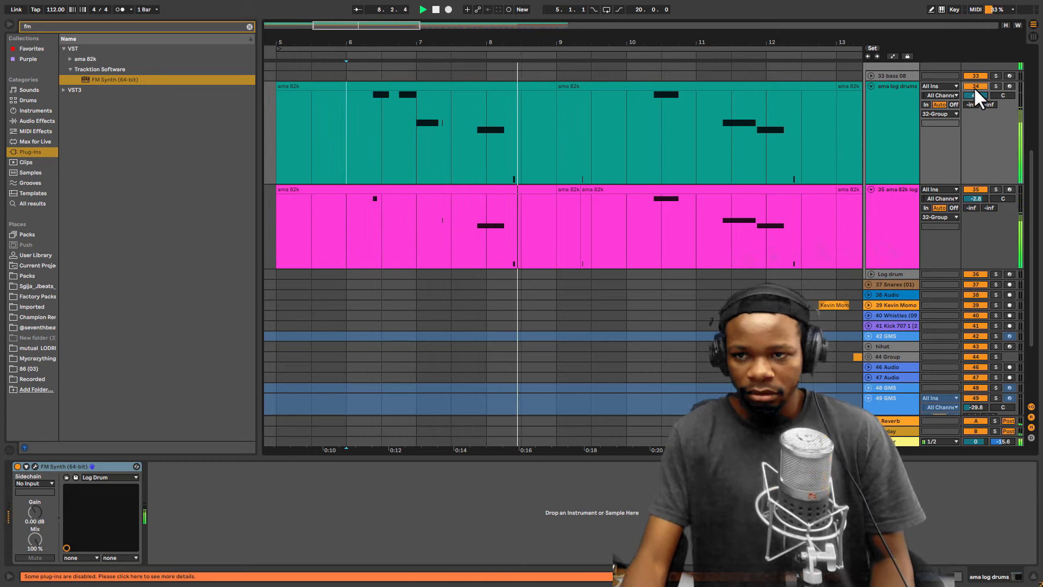
key(space)
key(space)
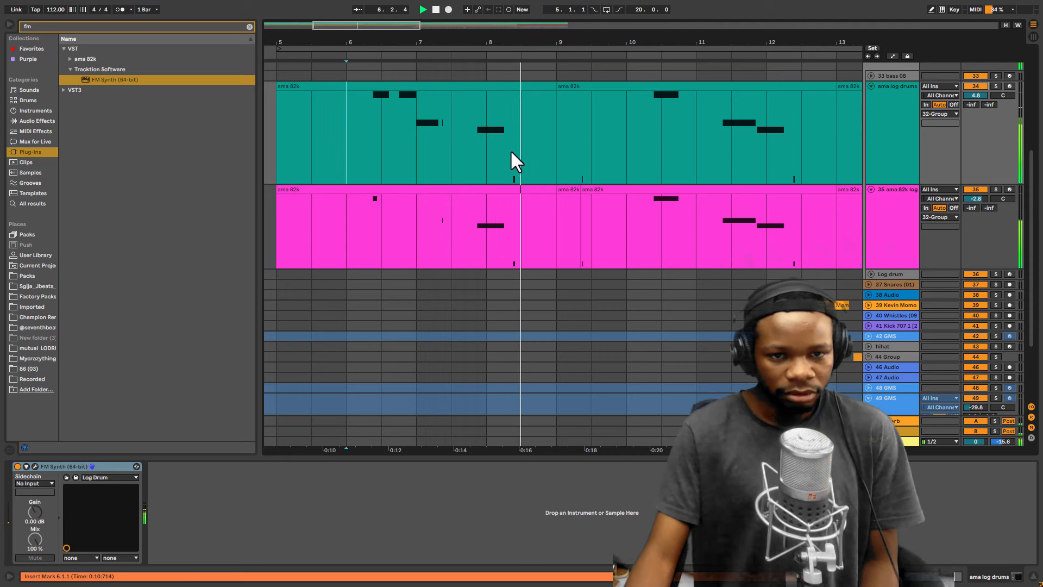
Load macro variation ama 82k 08_4 on the second log drum's rack and play the mix from 6.1.1
click(907, 239)
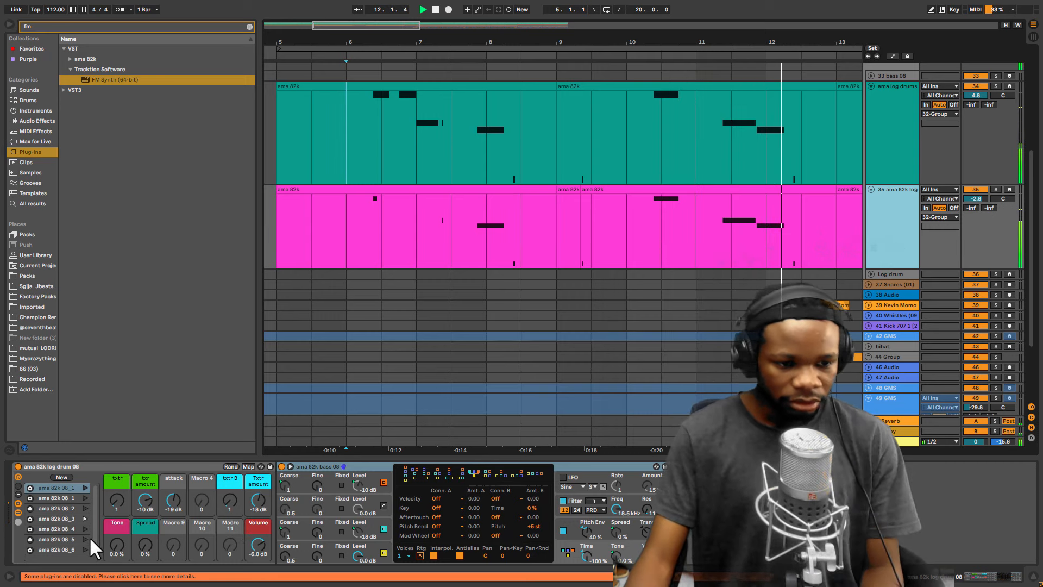
scroll(90, 535, down, 2)
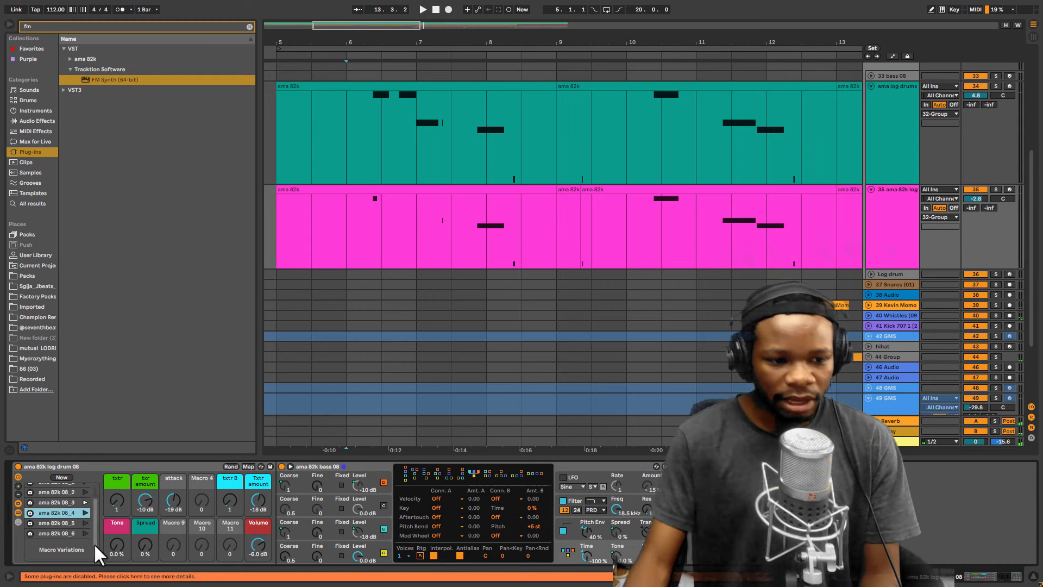
click(85, 512)
key(space)
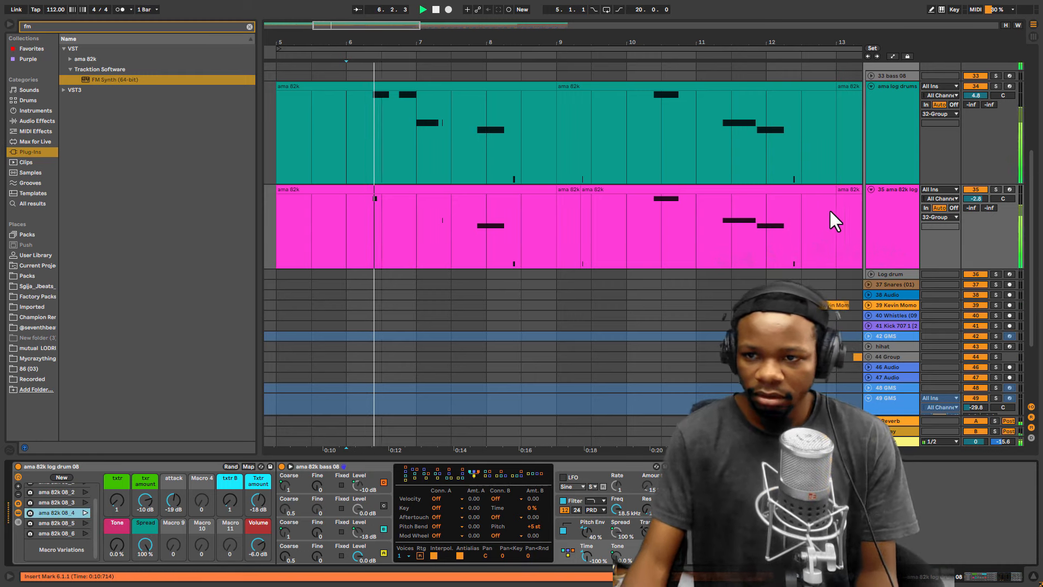
Audition track 35 soloed from 7.1.1, and compare it in the full mix with the ama log drums track muted
click(996, 187)
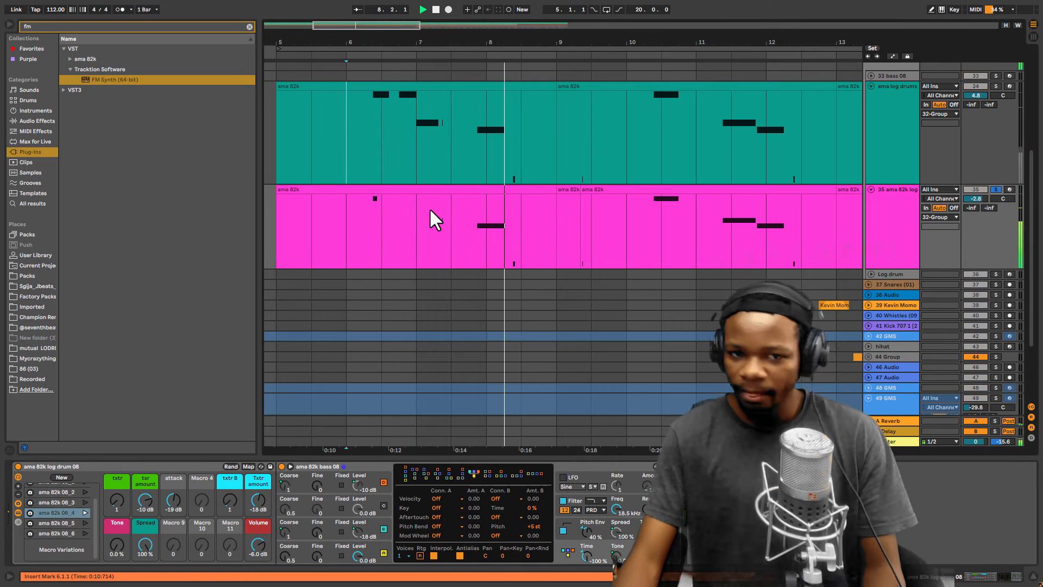
click(417, 233)
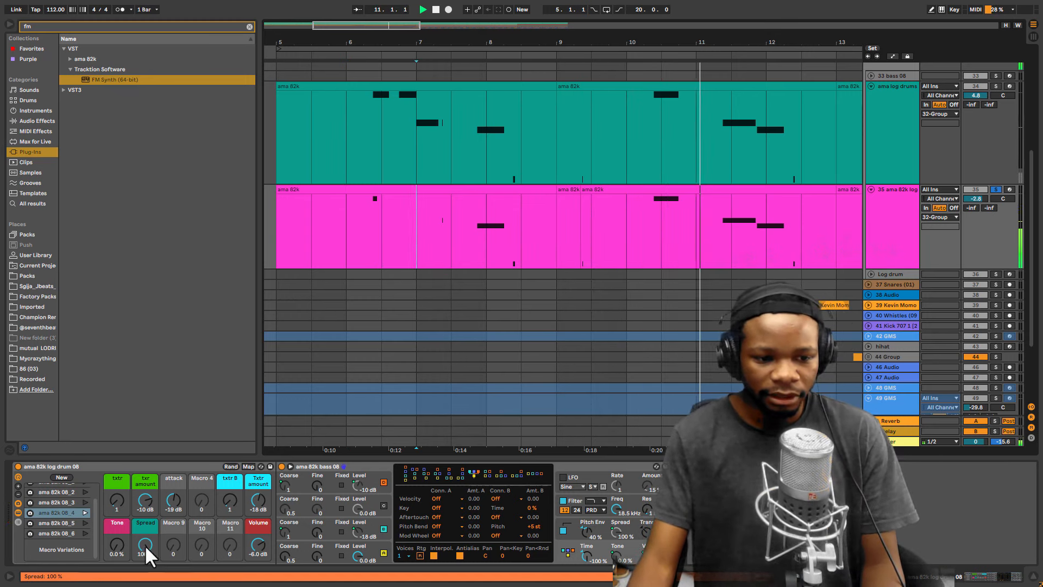
drag(145, 544, 145, 510)
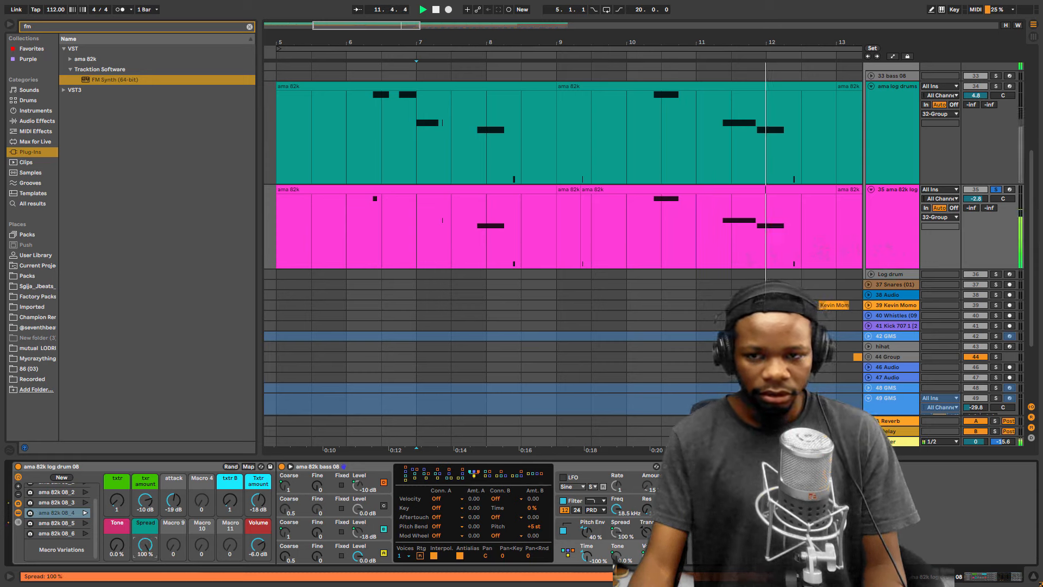
click(996, 189)
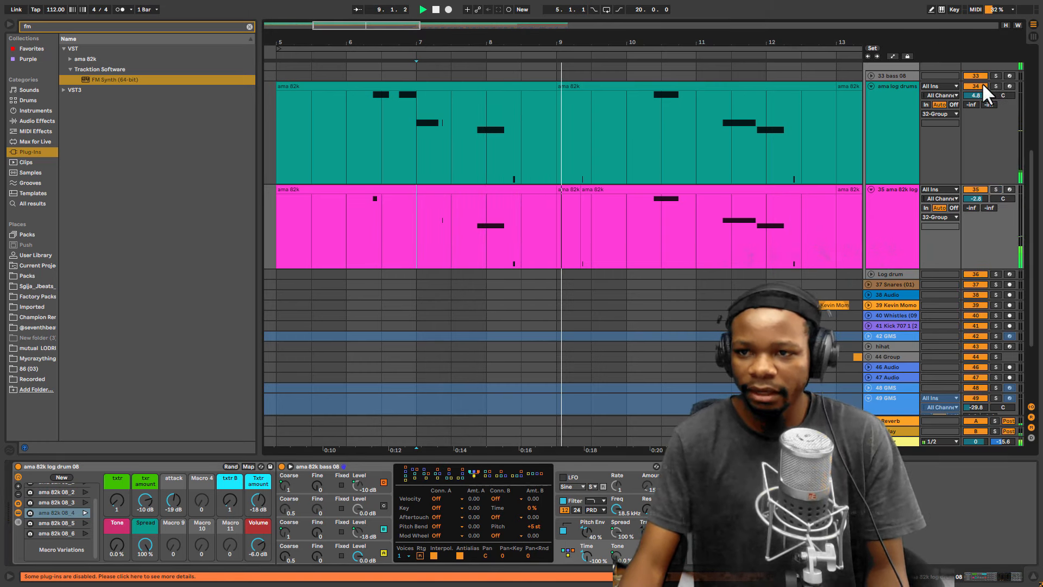
click(981, 86)
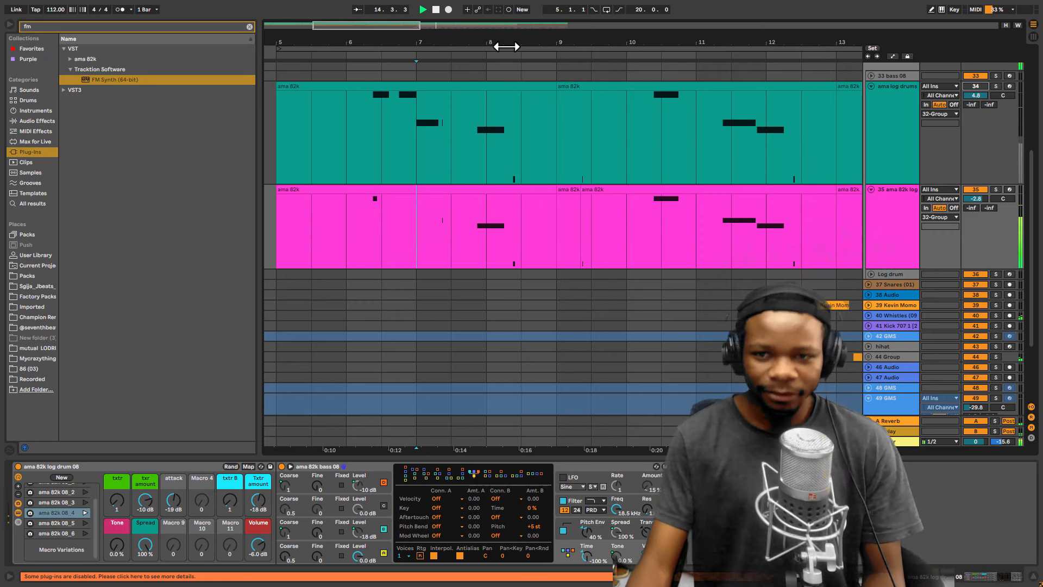
Load macro variation ama 82k 08_5 and audition track 35 soloed from 7.1.1
click(85, 523)
key(space)
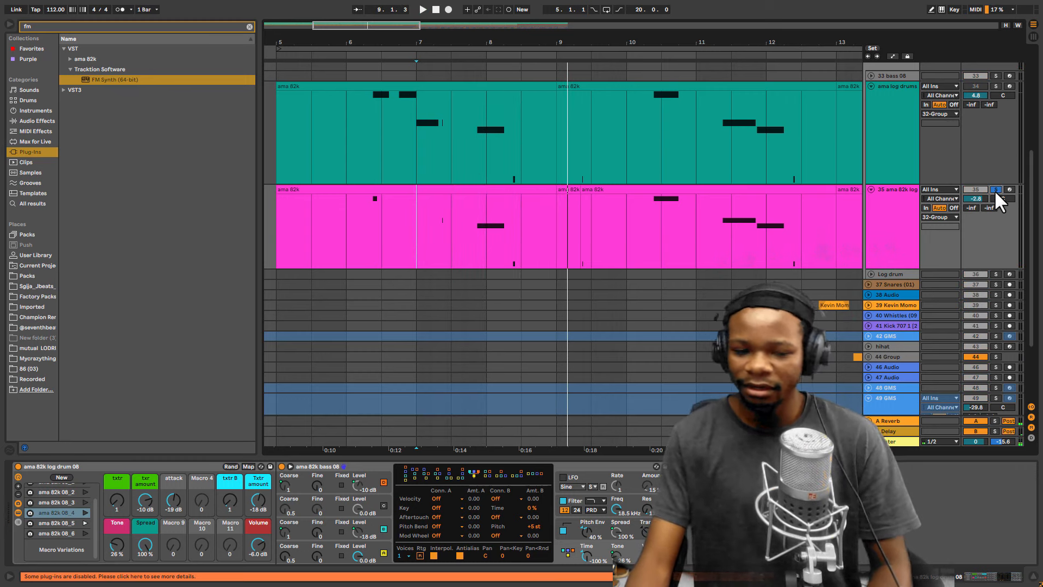
key(space)
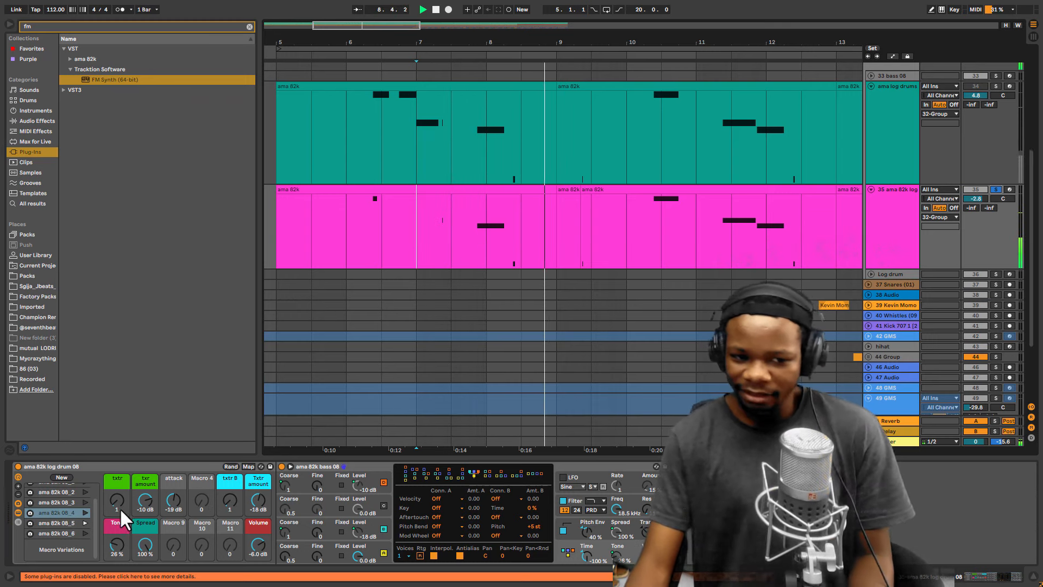
Load macro variation ama 82k 08_6 on the second log drum and audition it soloed from 7.1.1
click(84, 532)
key(space)
key(space)
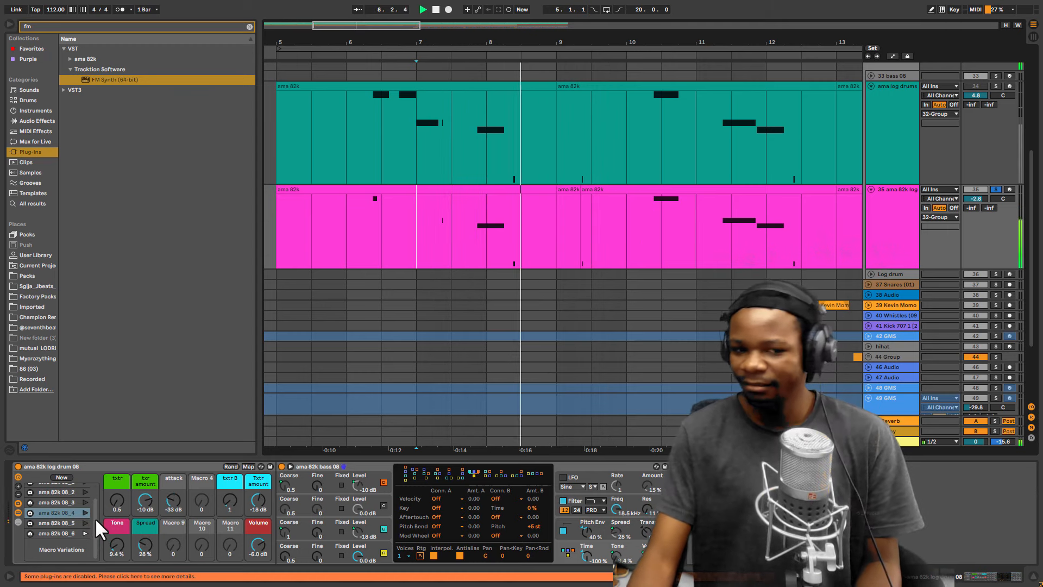
scroll(553, 180, up, 2)
key(space)
key(space)
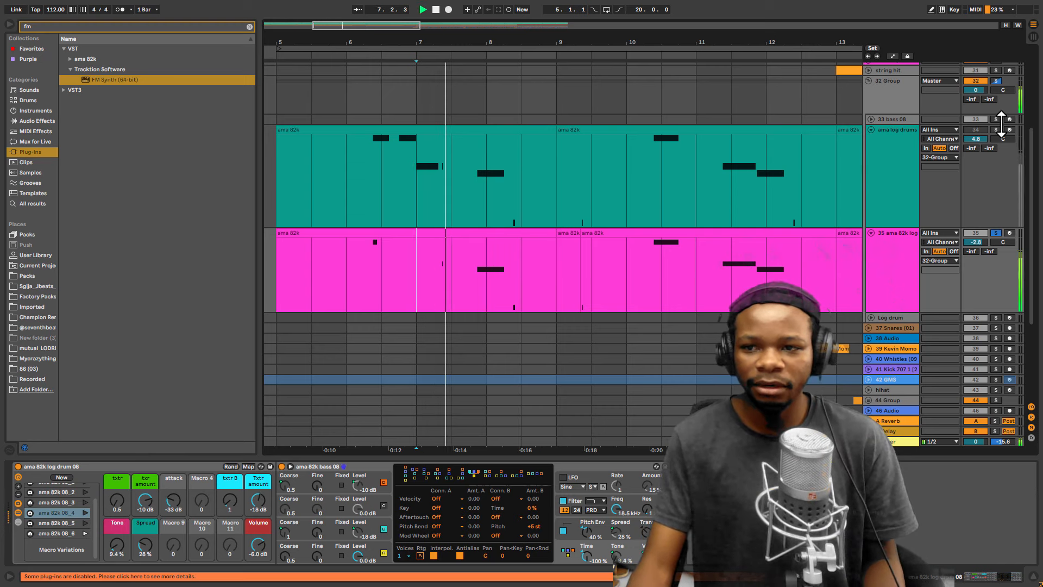
Solo the ama log drums track alongside track 35 to hear both layers, and unsolo them for the full mix
click(996, 128)
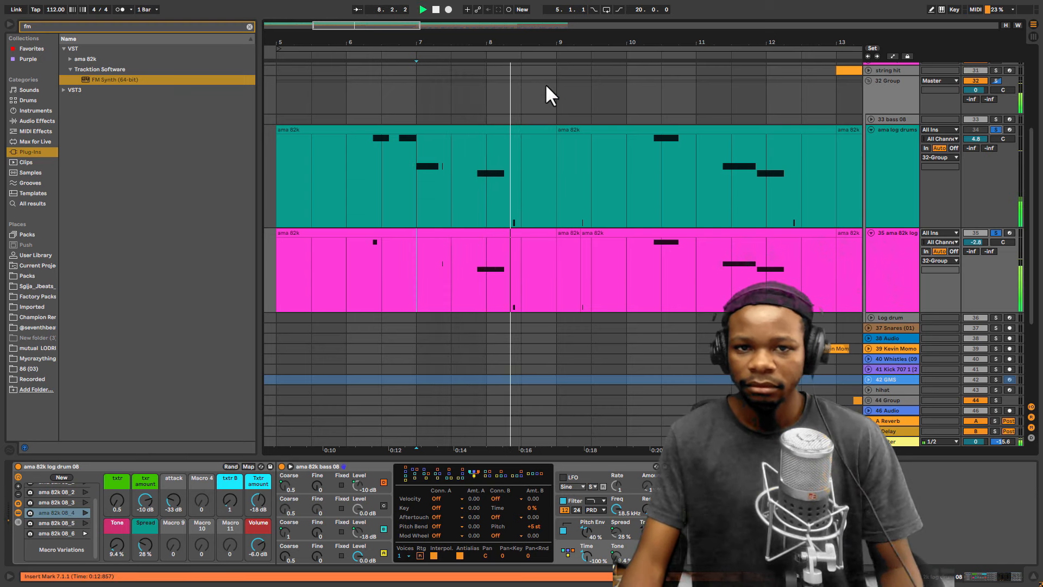
drag(566, 40, 889, 113)
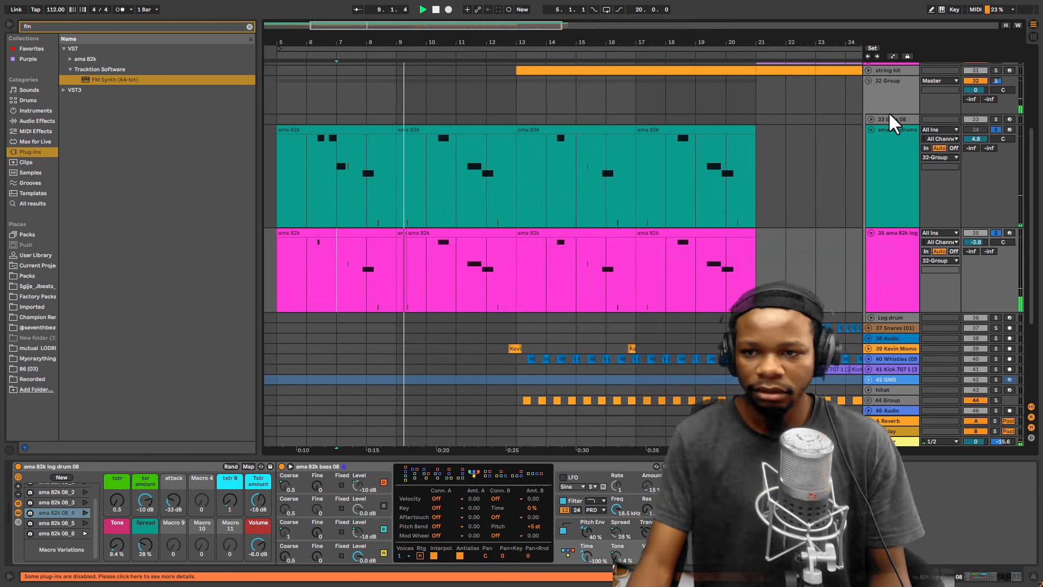
click(996, 130)
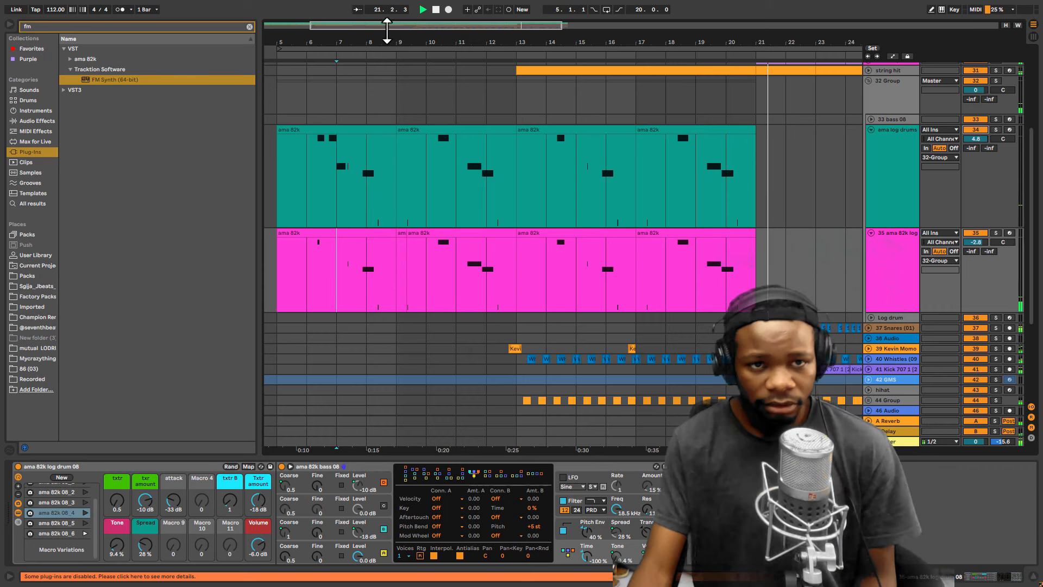
drag(396, 33, 396, 39)
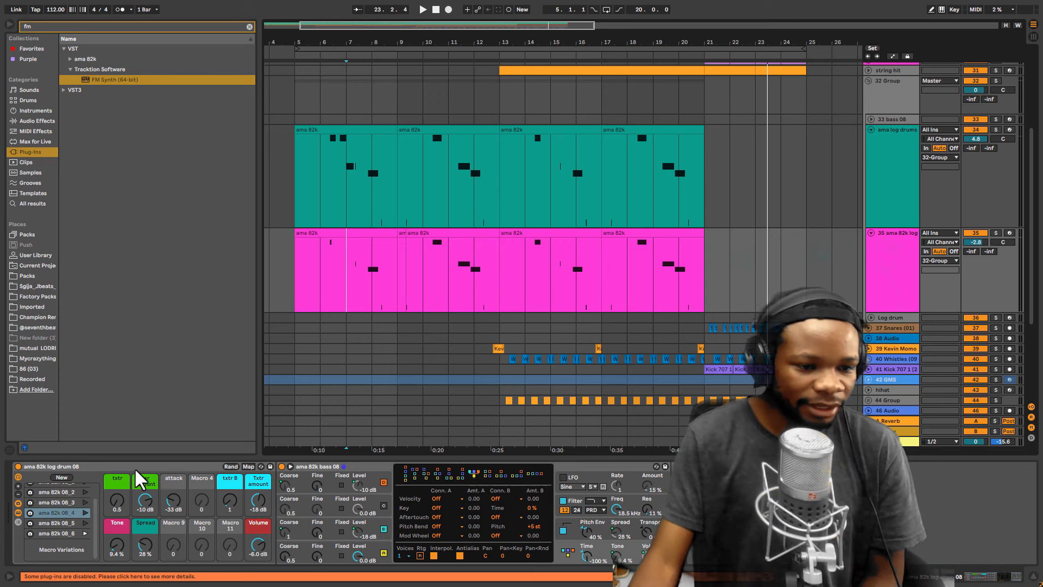
scroll(95, 497, up, 2)
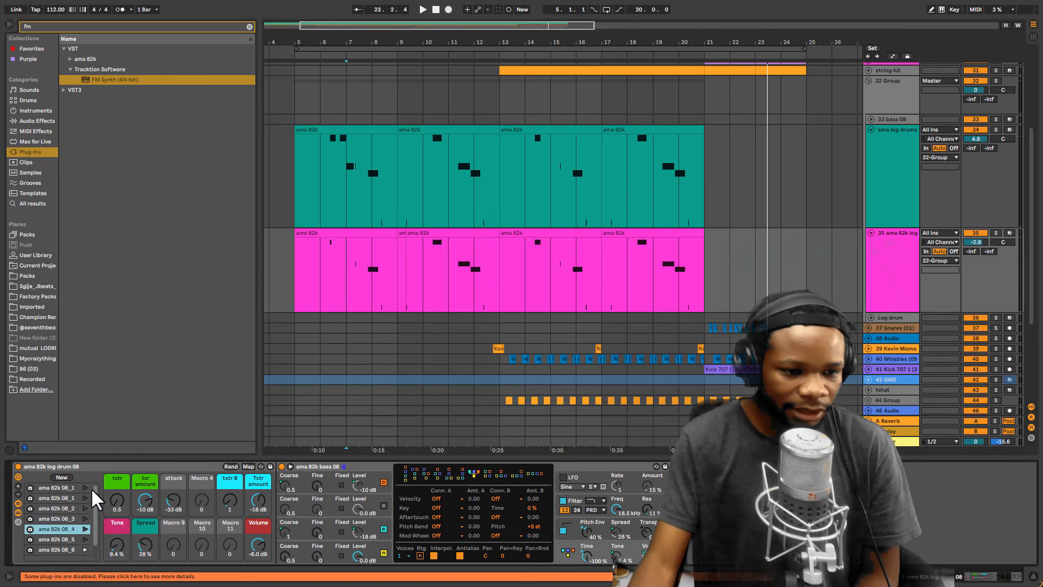
scroll(397, 228, down, 1)
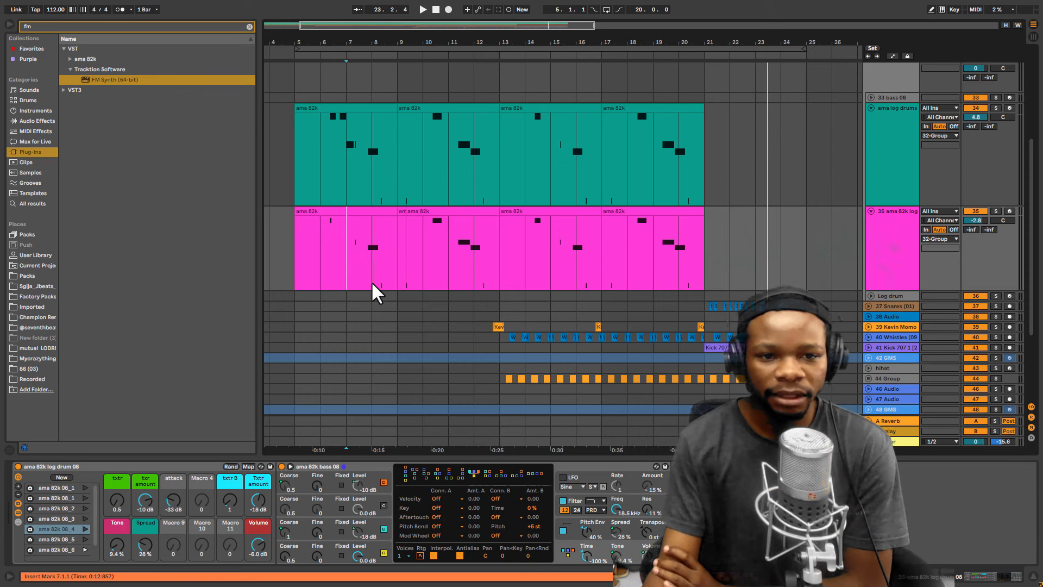
scroll(373, 292, up, 2)
scroll(396, 296, down, 1)
scroll(412, 153, up, 2)
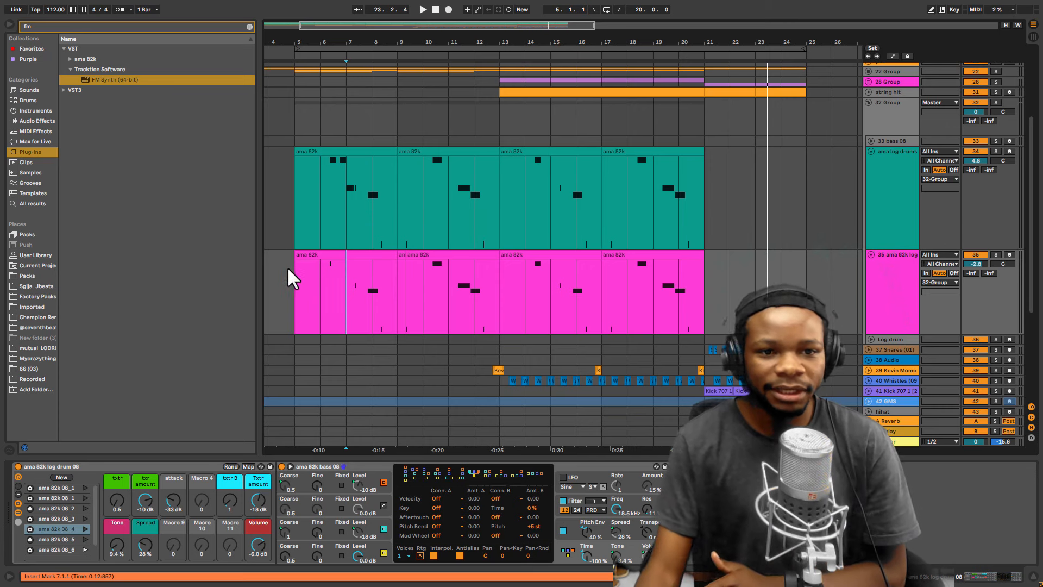
drag(494, 47, 396, 48)
scroll(365, 163, up, 2)
scroll(276, 193, up, 2)
scroll(329, 222, down, 2)
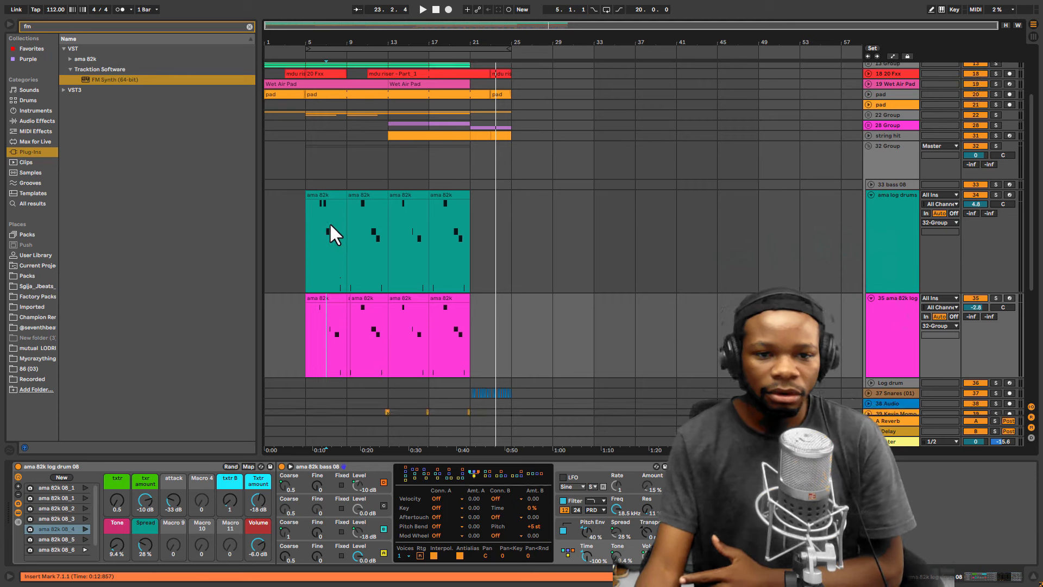
scroll(327, 232, down, 1)
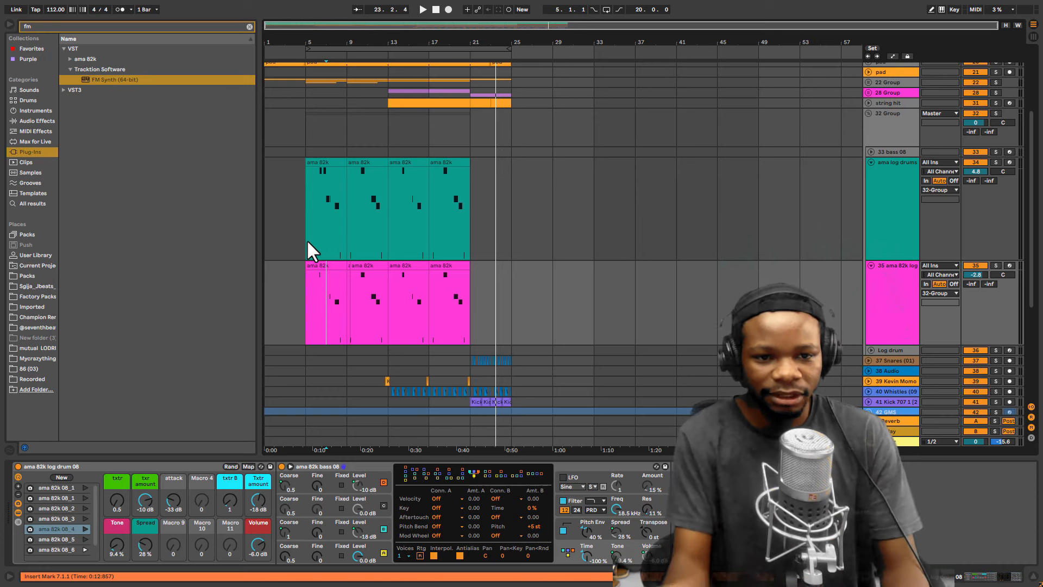
Open track 35's first ama 82k clip and lengthen its B1 note at 6.2.3 to end at 6.3.4
drag(326, 40, 340, 60)
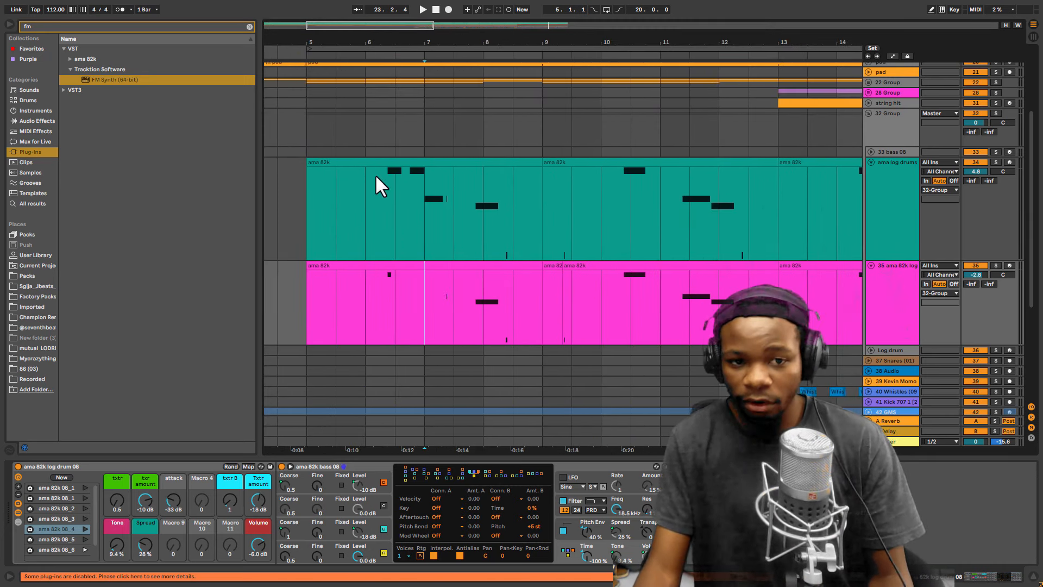
double_click(417, 265)
drag(718, 390, 652, 107)
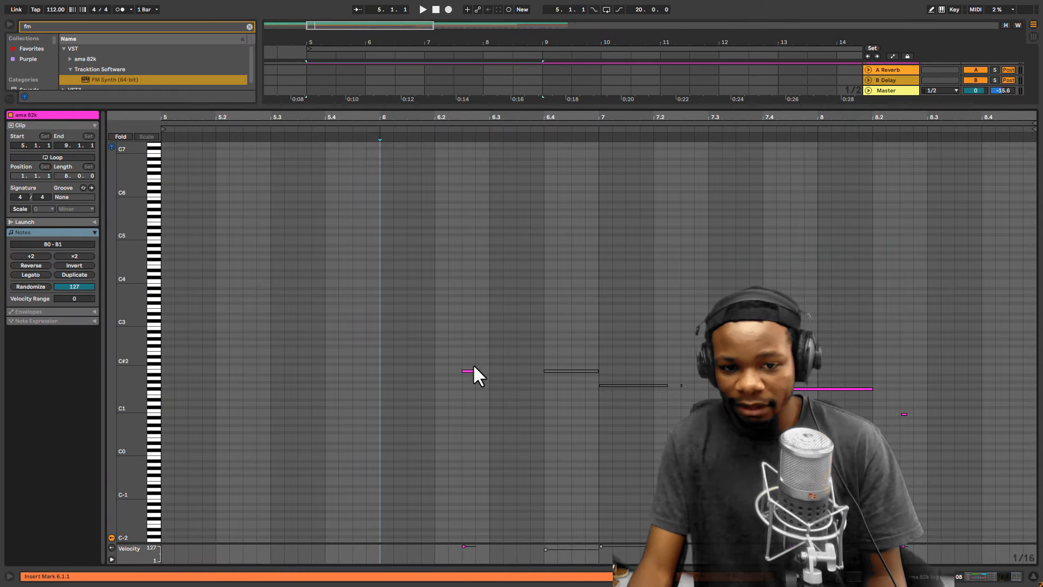
drag(472, 371, 523, 372)
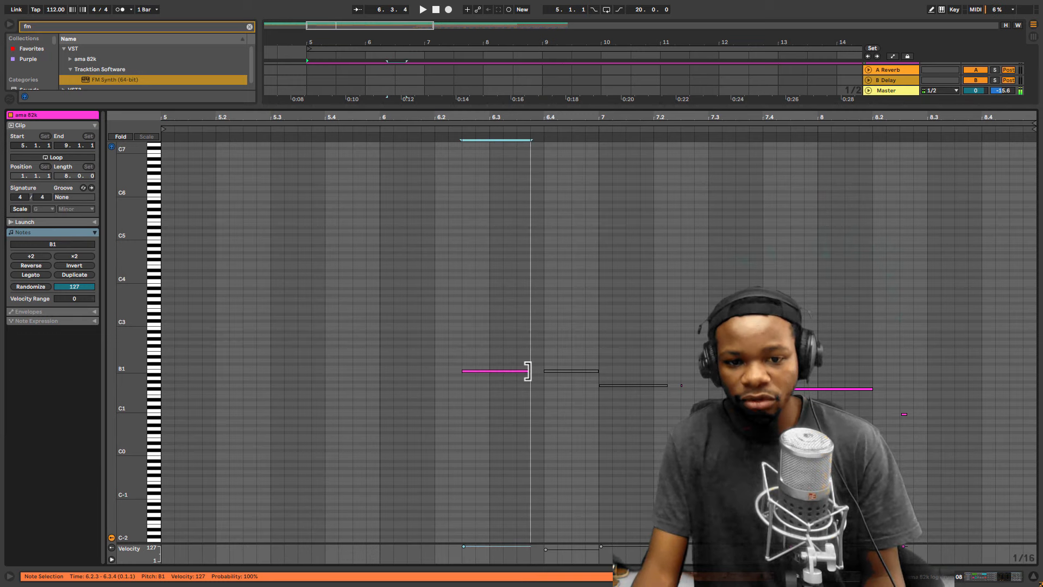
drag(496, 117, 491, 304)
key(space)
scroll(538, 478, down, 5)
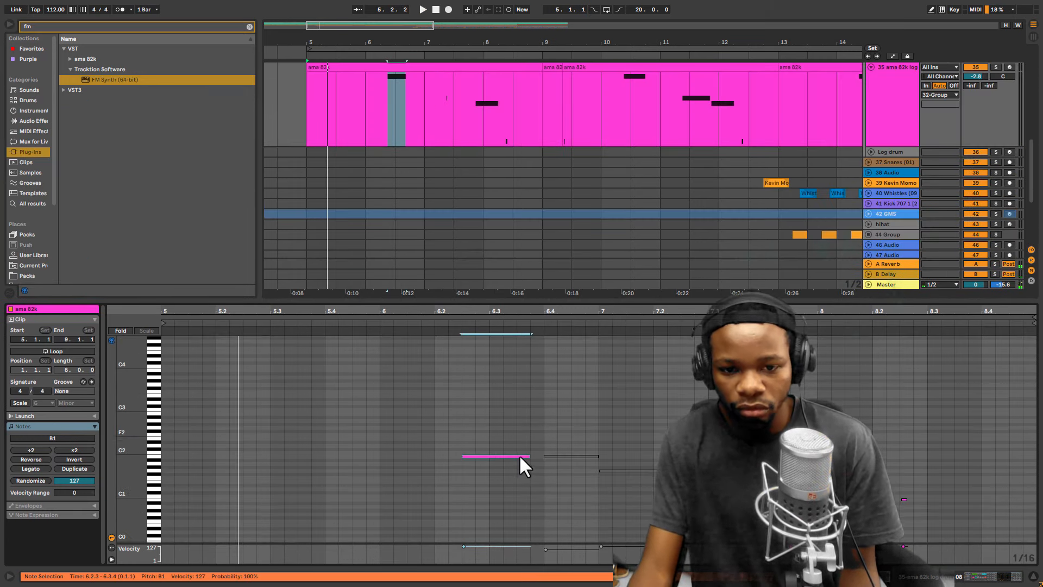
Try extending the B1 note to bar 7 and audition it from 6.2.3 with track 35 soloed
drag(531, 456, 598, 456)
click(395, 113)
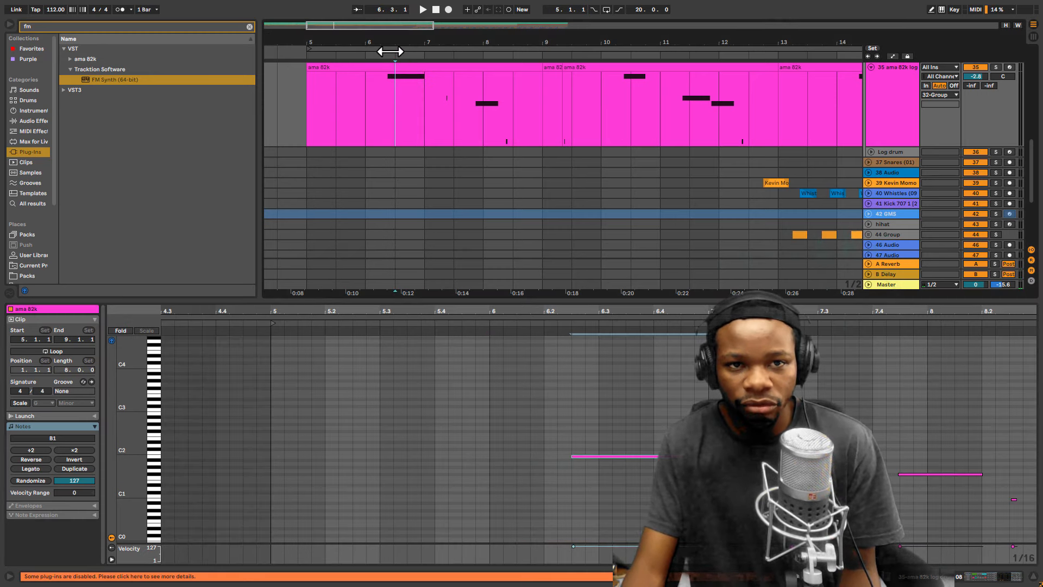
drag(394, 42, 392, 60)
click(363, 104)
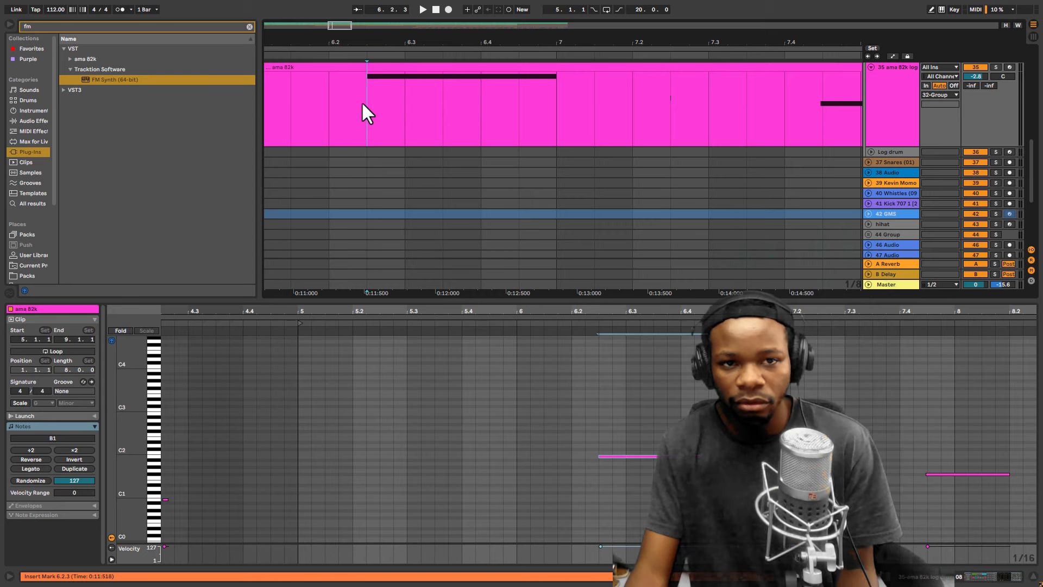
click(996, 67)
key(space)
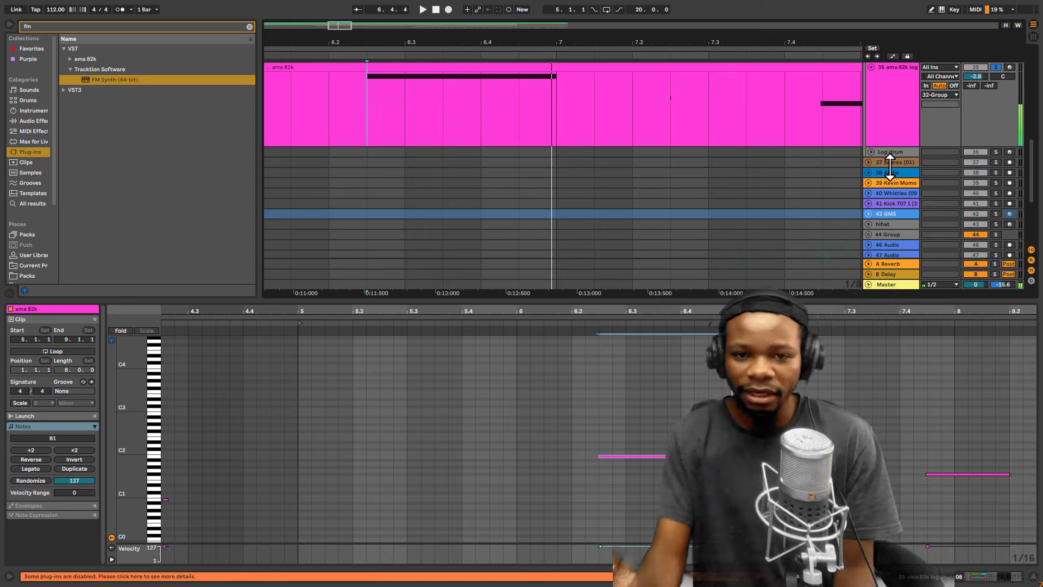
key(space)
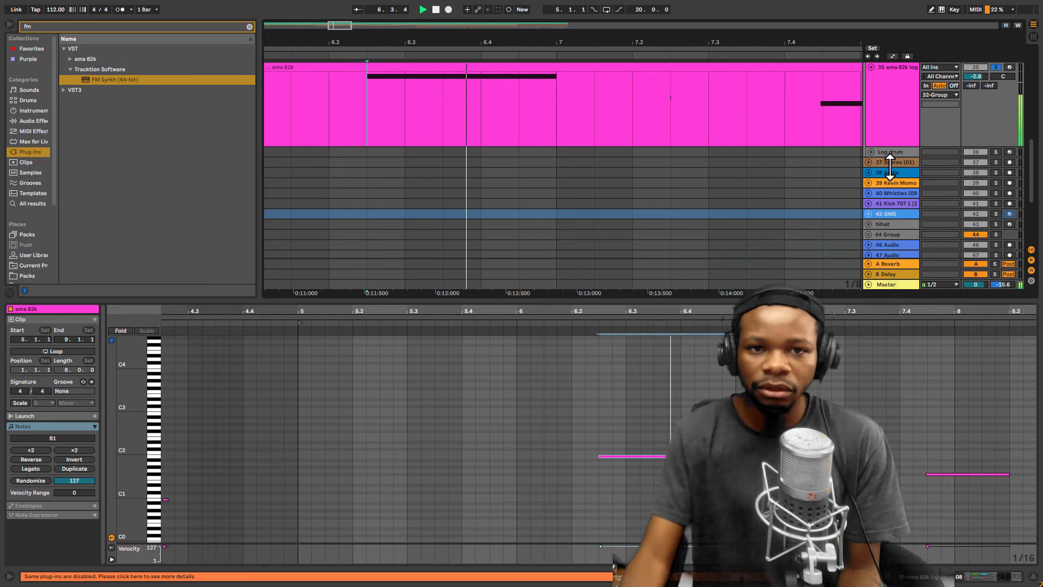
key(ctrl+z)
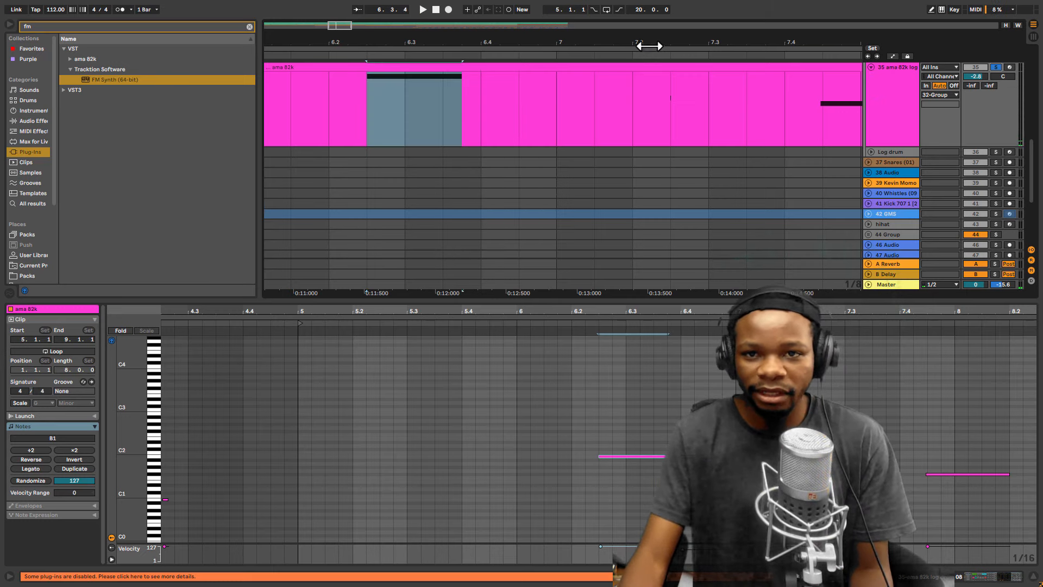
Audition track 35's longer notes soloed from 11.2.1, and unsolo the track to hear the full mix
drag(649, 45, 403, 22)
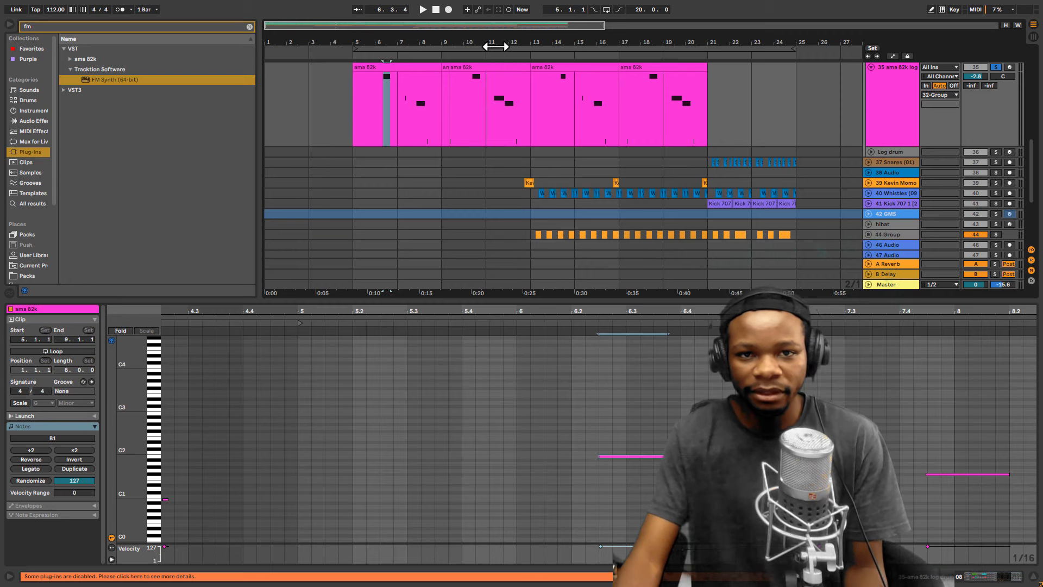
drag(495, 47, 463, 119)
click(475, 120)
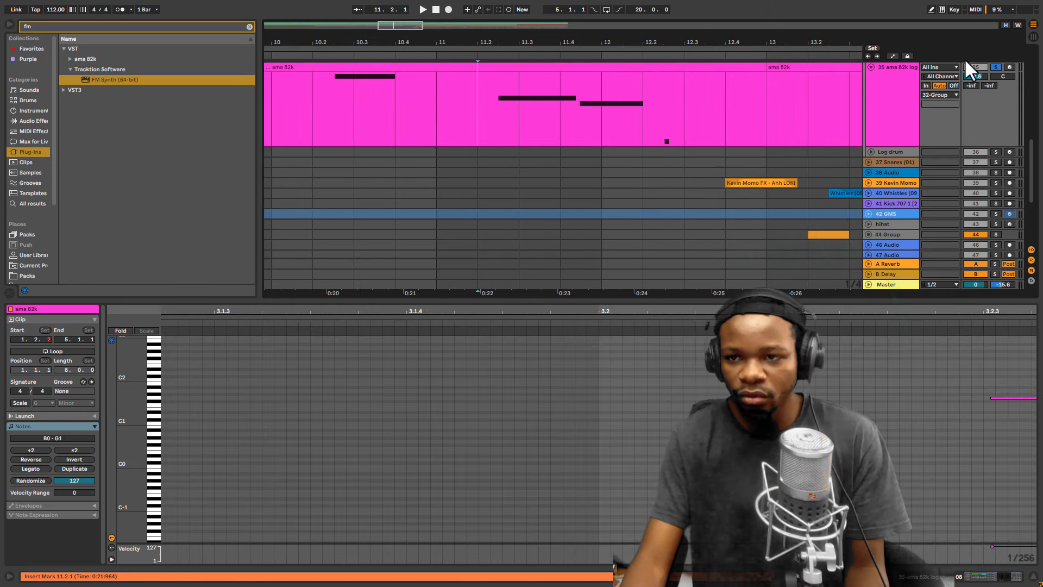
key(space)
click(975, 77)
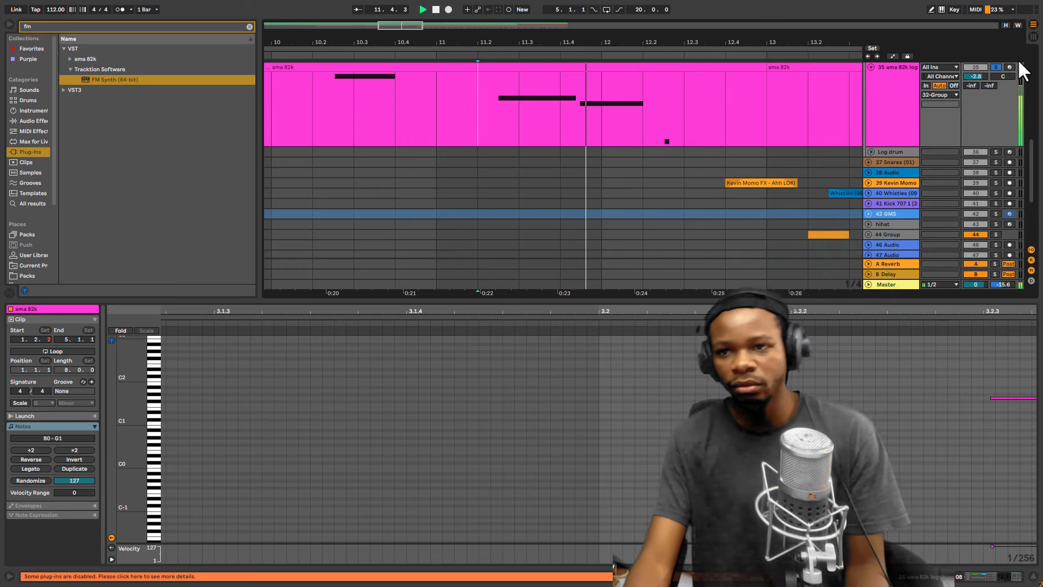
click(996, 67)
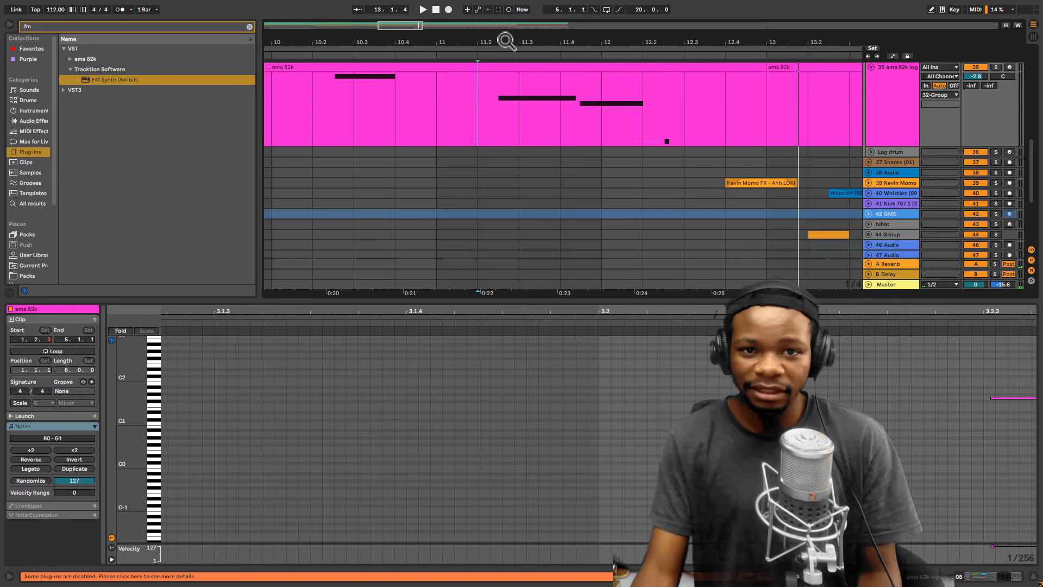
drag(505, 42, 505, 16)
scroll(547, 419, down, 1)
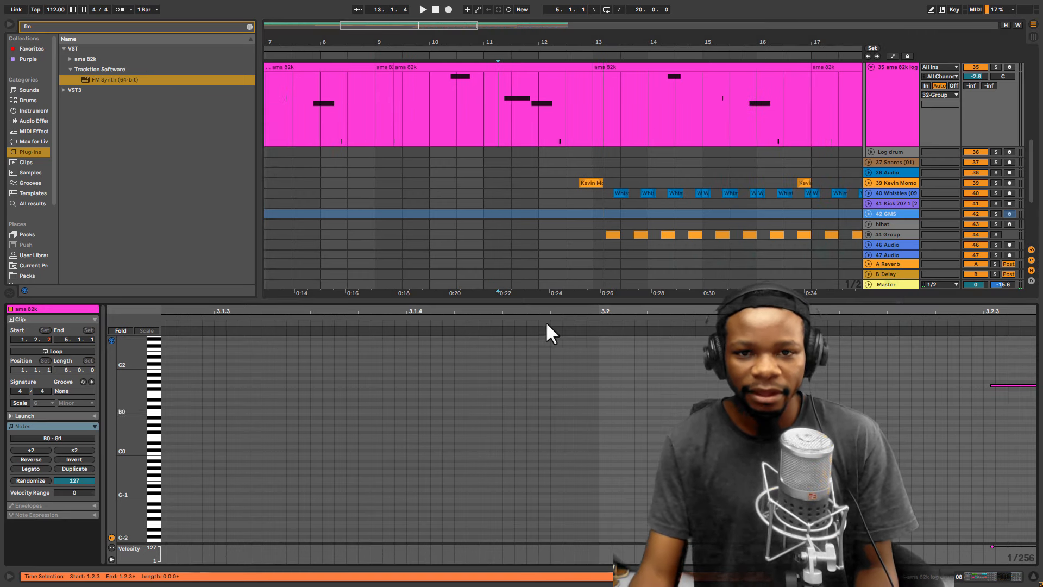
Solo track 35 and audition its log drum notes from 9.2.3
scroll(333, 116, down, 2)
drag(391, 42, 375, 100)
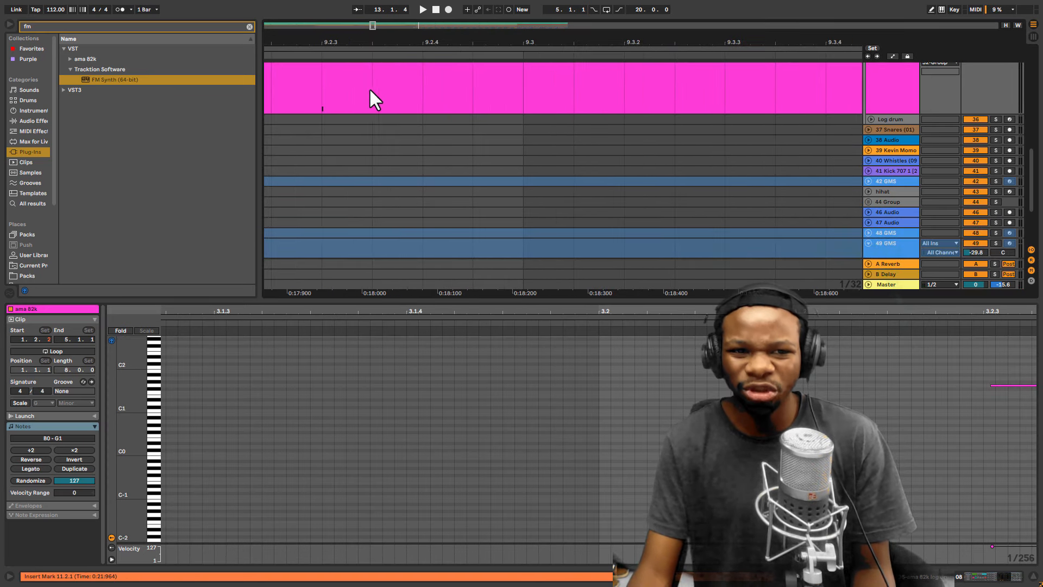
scroll(326, 116, up, 2)
click(325, 110)
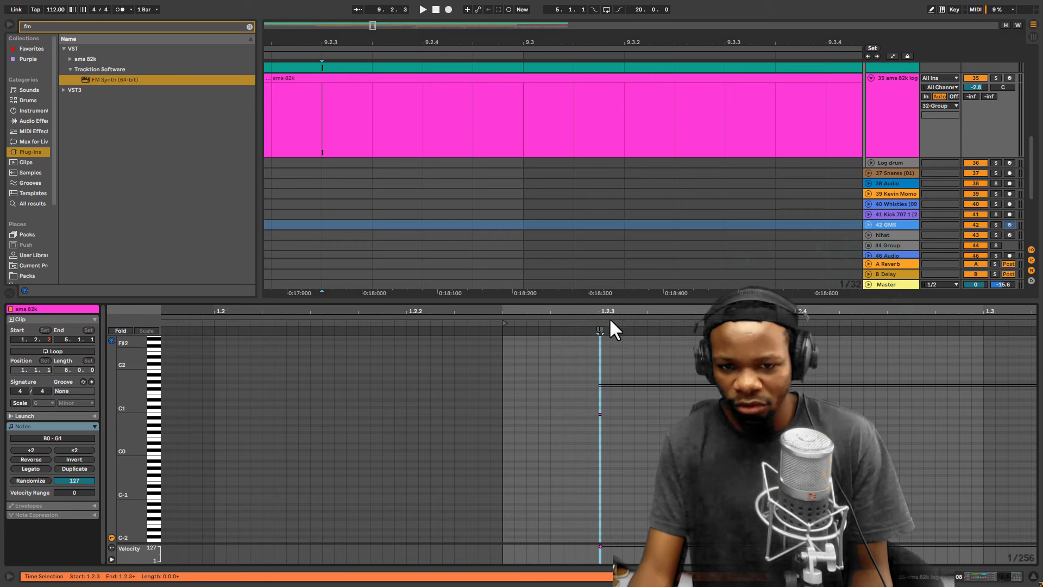
drag(605, 311, 592, 483)
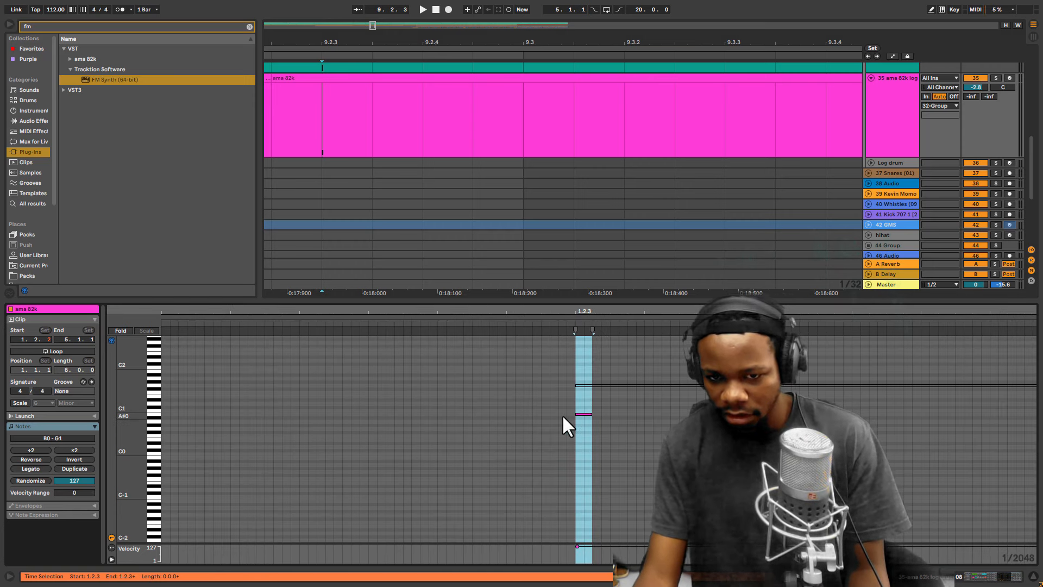
scroll(895, 221, up, 2)
click(995, 131)
key(space)
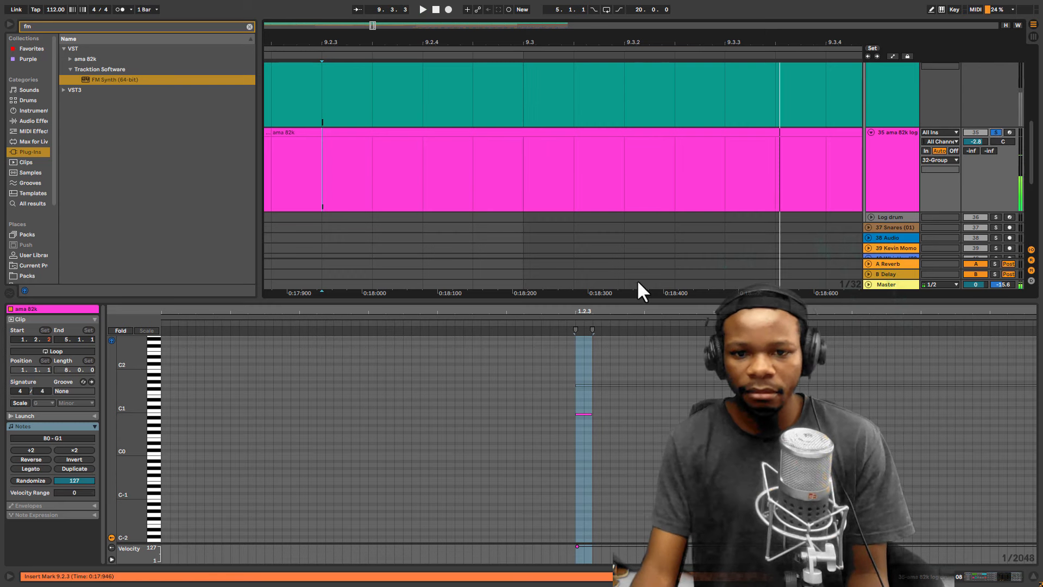
Try lowering the velocity of the long G1 note at 1.2.3 in track 35's clip to 43
drag(639, 309, 640, 162)
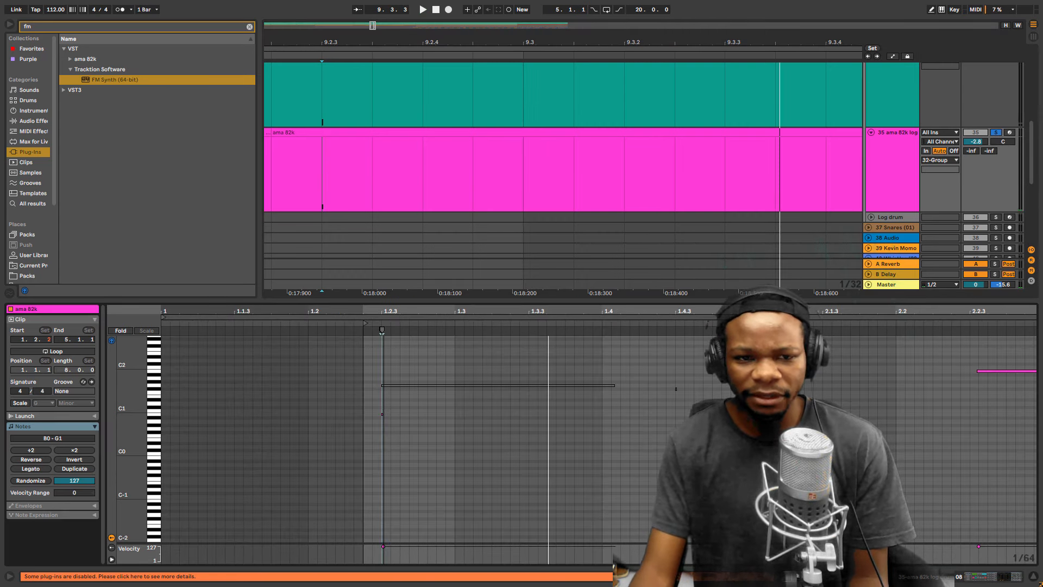
scroll(379, 237, down, 1)
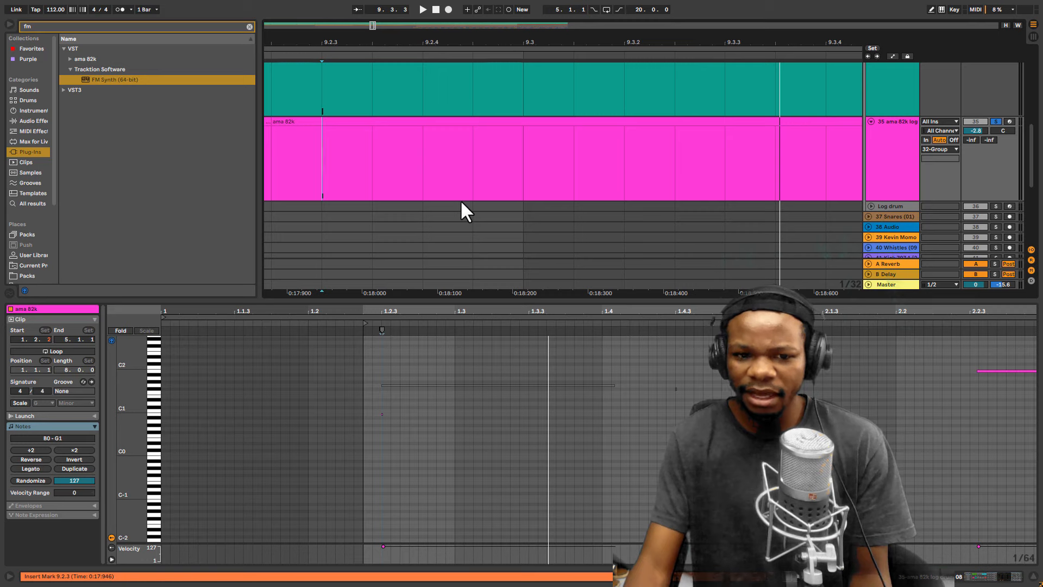
drag(501, 543, 502, 426)
drag(392, 400, 392, 505)
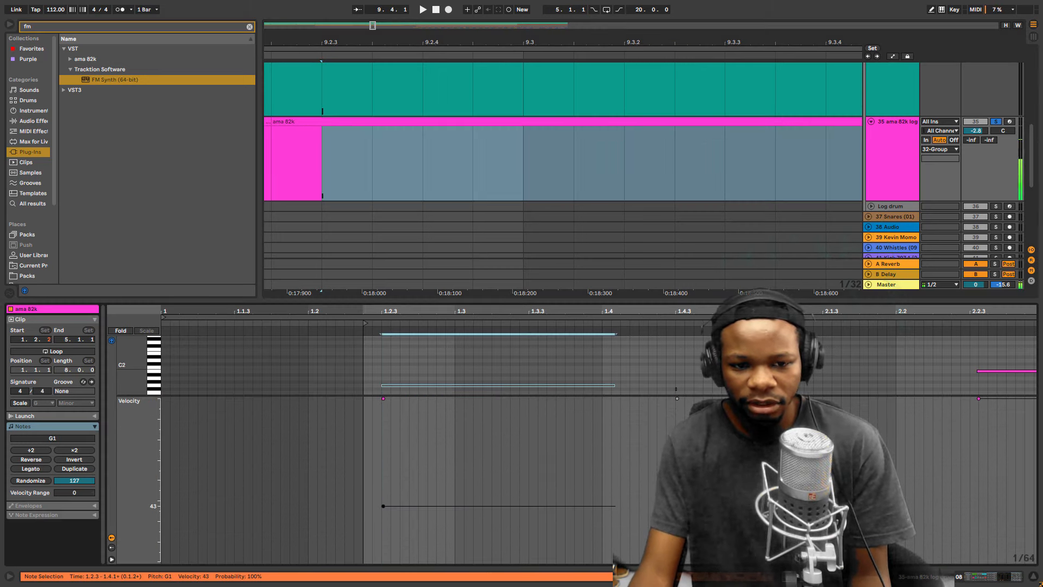
Unsolo track 35 and audition both log drum layers in the full mix from 9.2.2
scroll(439, 365, up, 1)
drag(426, 34, 431, 4)
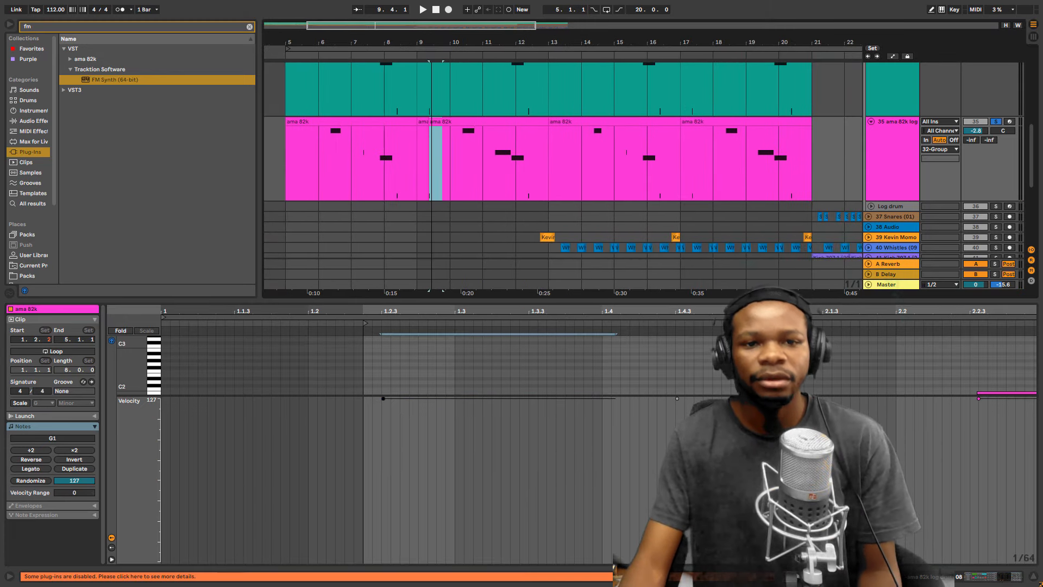
drag(556, 311, 570, 435)
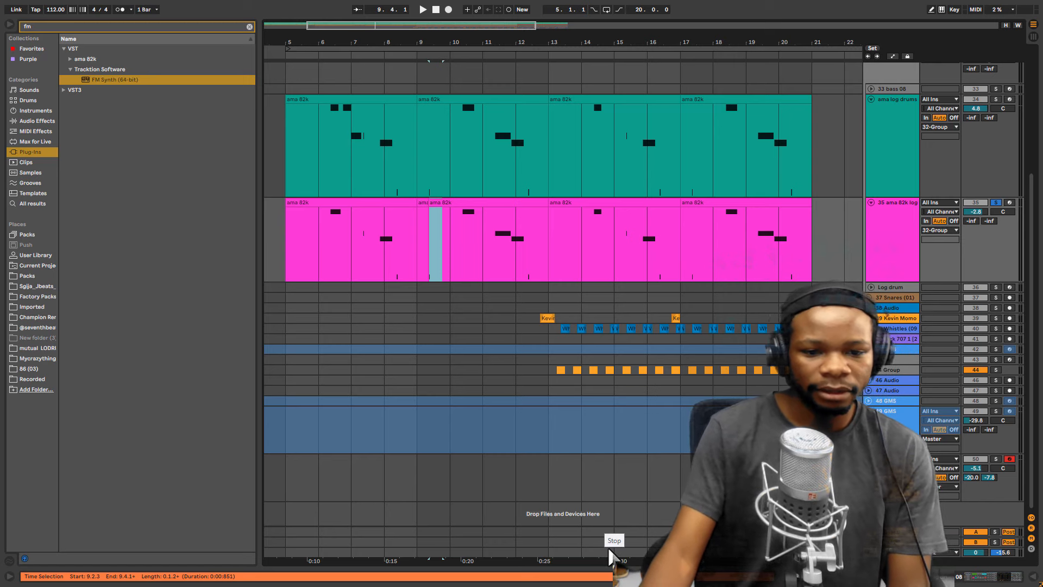
key(space)
click(482, 271)
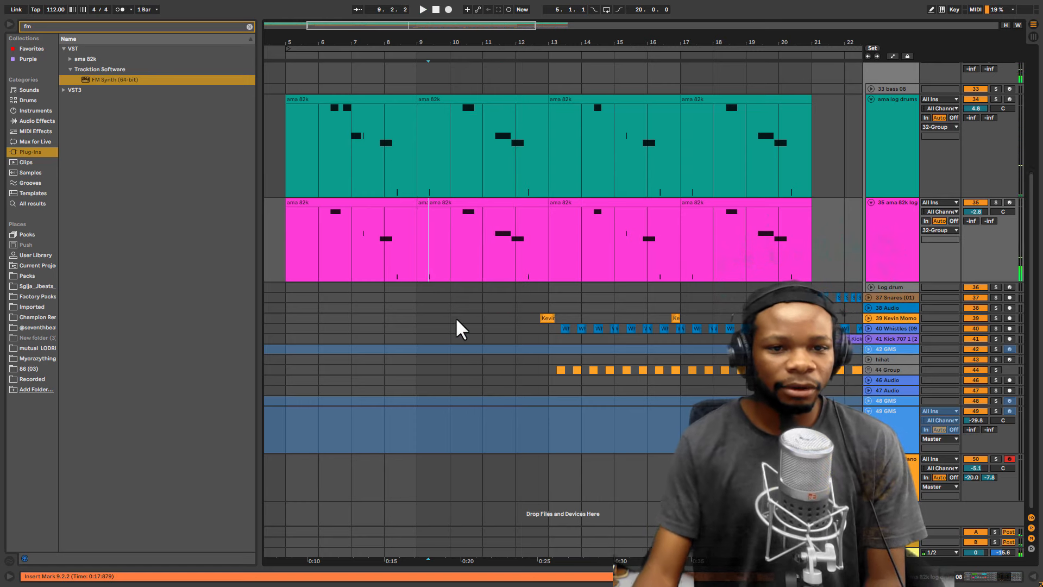
Play the full mix from the start of the log drum clips at 5.1.1
drag(451, 43, 450, 27)
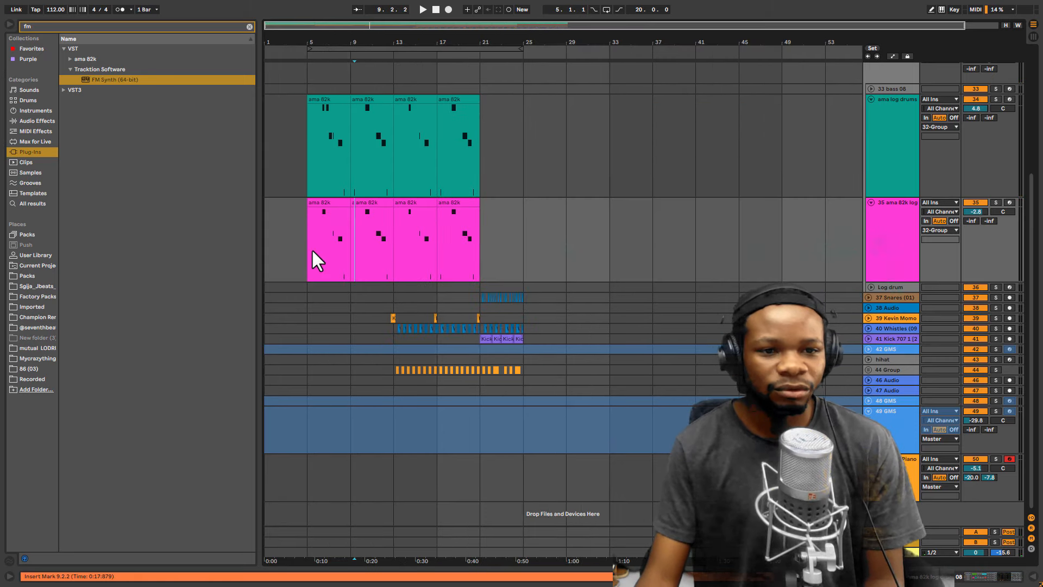
click(306, 263)
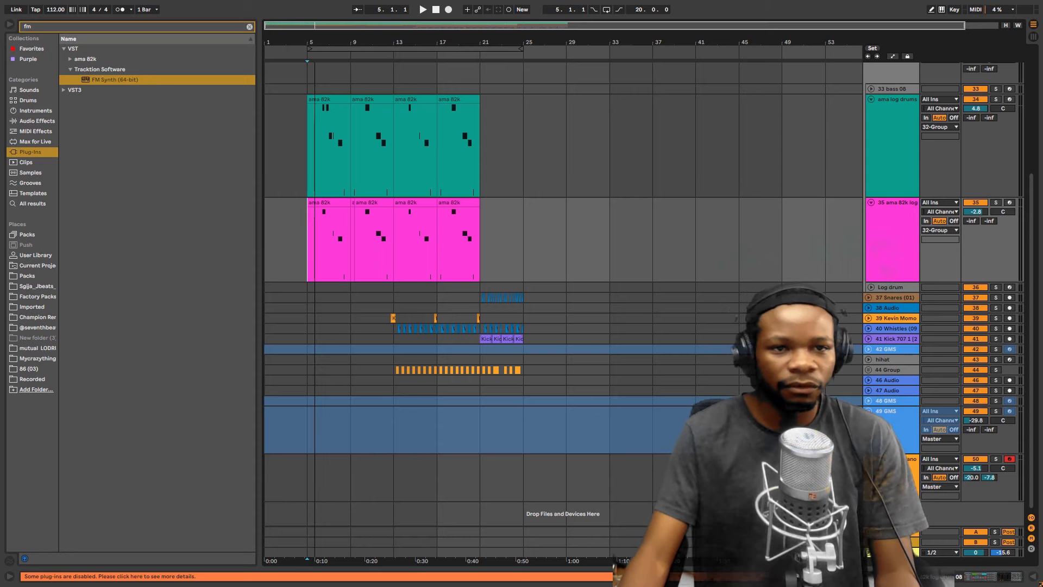
drag(314, 41, 326, 62)
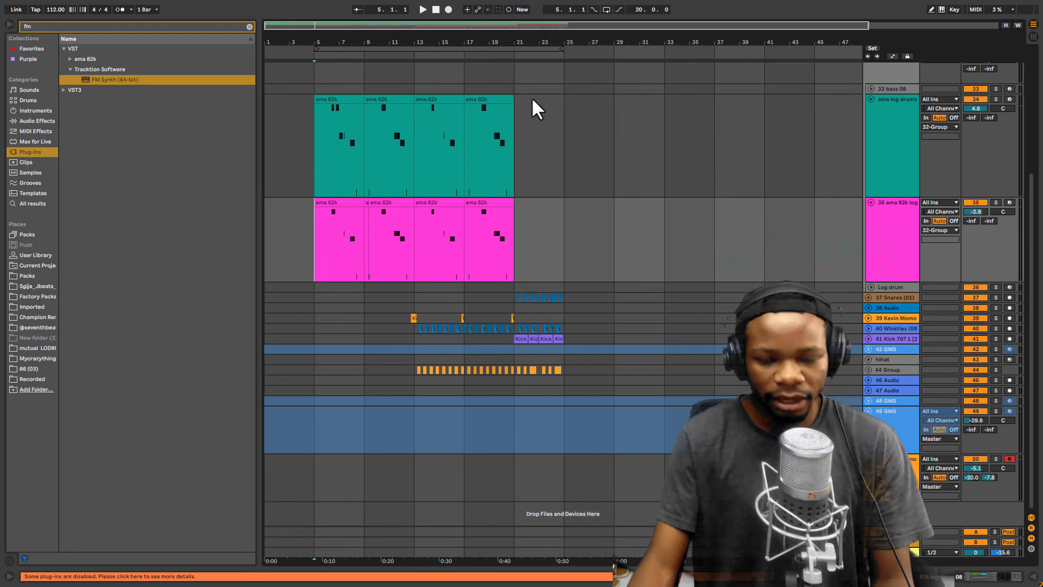
scroll(513, 228, up, 5)
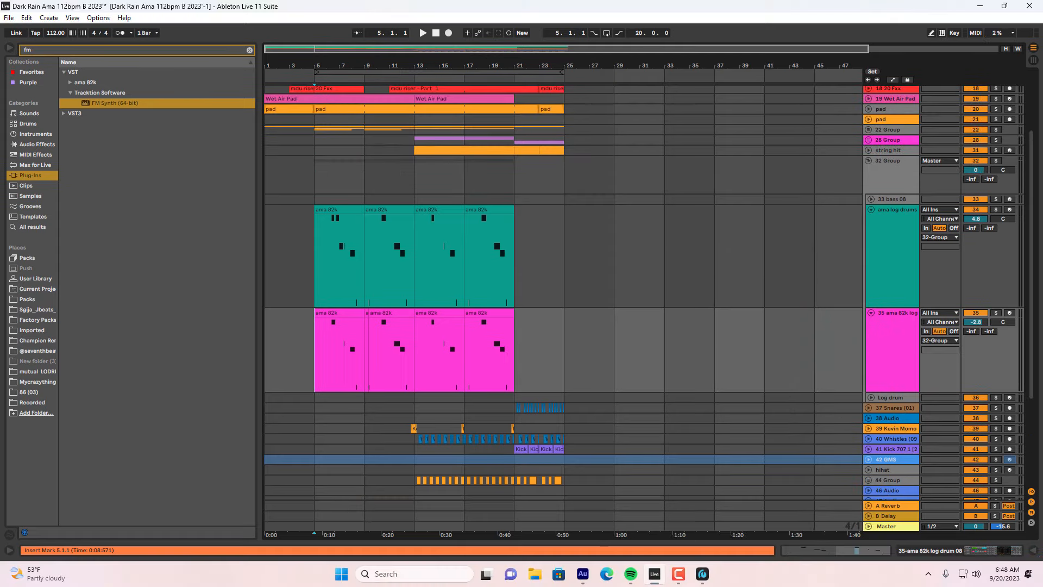